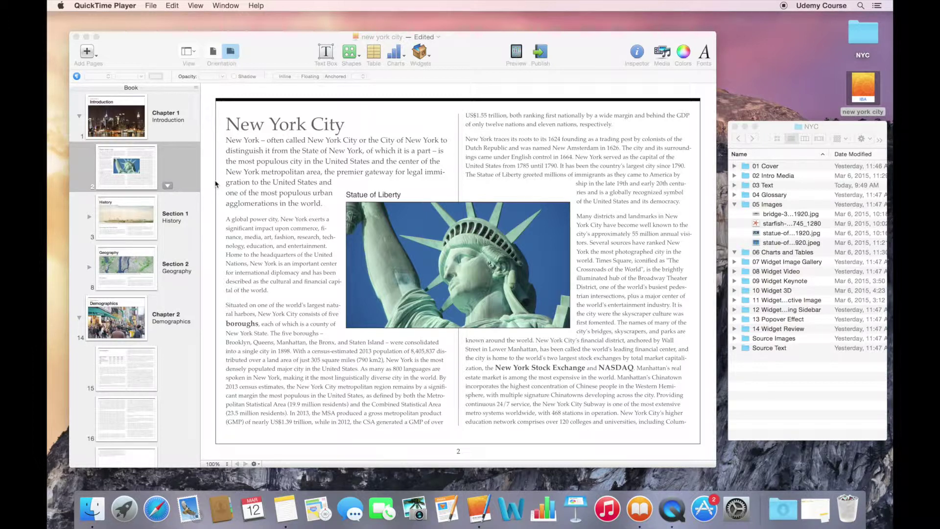
Delete the captioned Statue of Liberty image from page 2
{"action": "left_click", "coordinate": [388, 254]}
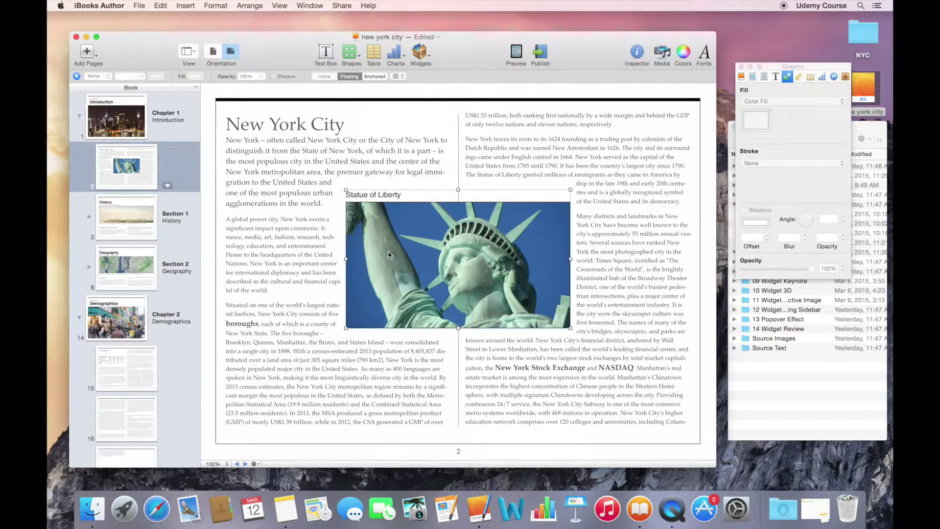
{"action": "key", "text": "Delete"}
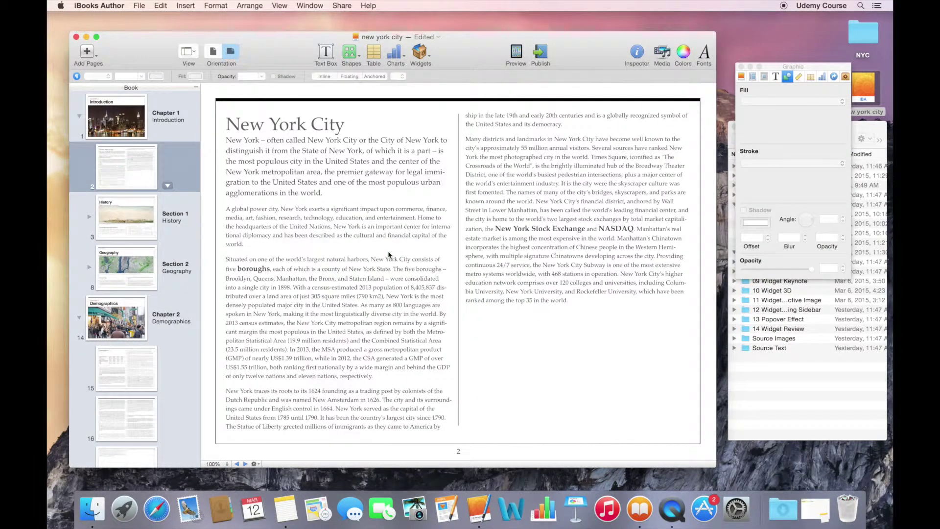
Uncover the NYC folder's file list, place statue-of…1920.jpg from 05 Images onto page 2, and delete the placed image
{"action": "left_click", "coordinate": [856, 129]}
{"action": "left_click_drag", "start_coordinate": [856, 129], "coordinate": [853, 179]}
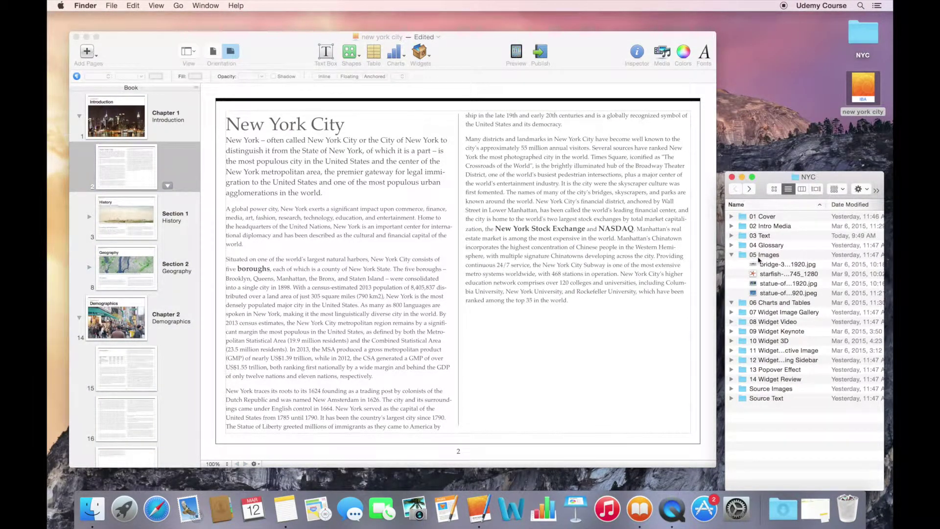
{"action": "left_click", "coordinate": [764, 283]}
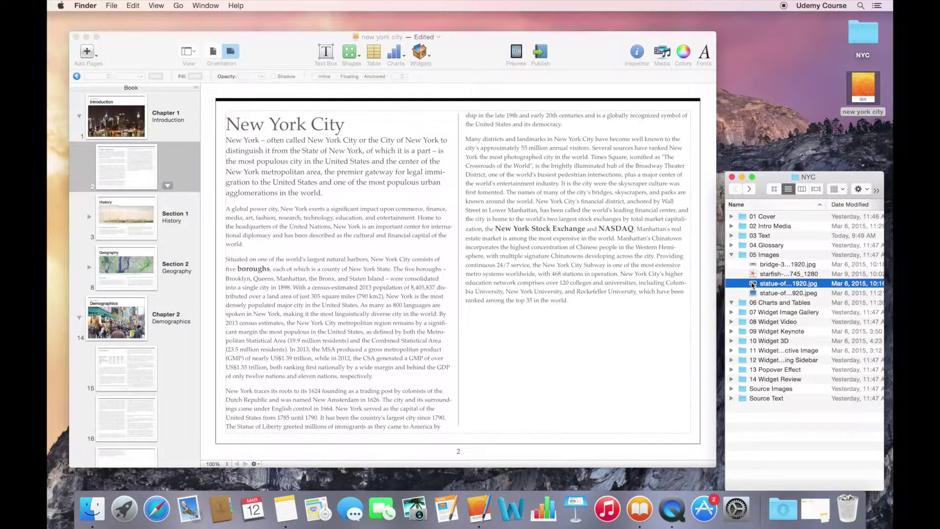
{"action": "left_click_drag", "start_coordinate": [752, 284], "coordinate": [526, 280]}
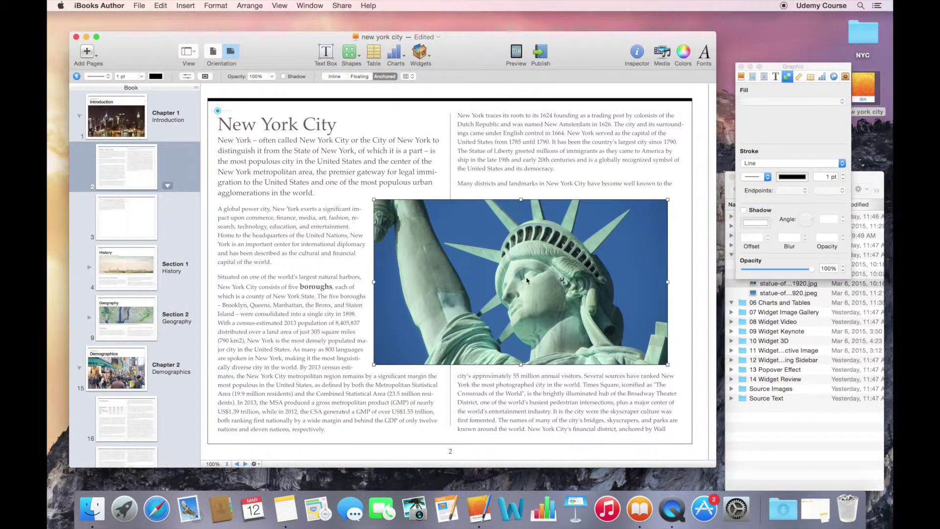
{"action": "key", "text": "BackSpace"}
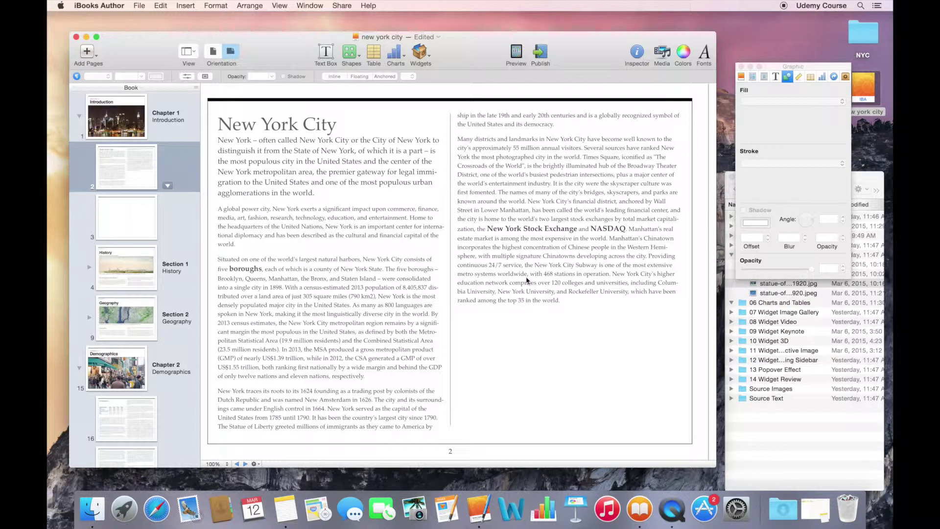
Insert statue-of-lib…949_1920.jpg from the 05 Images folder using the file chooser, and delete the inserted image
{"action": "left_click", "coordinate": [195, 4]}
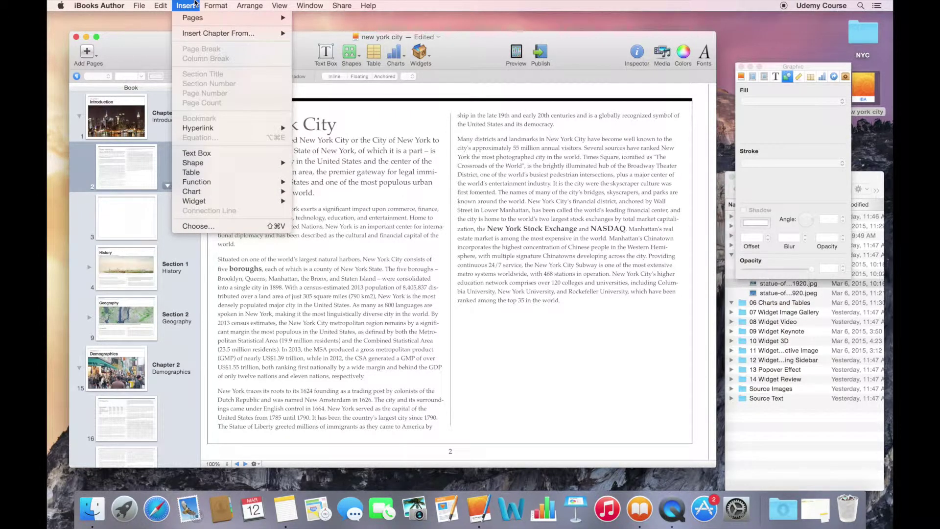
{"action": "left_click", "coordinate": [200, 226]}
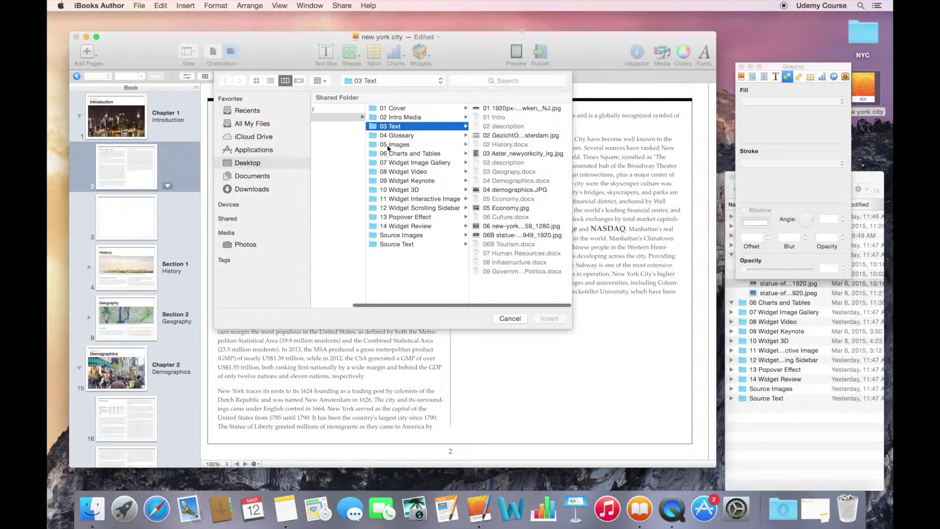
{"action": "left_click", "coordinate": [398, 145]}
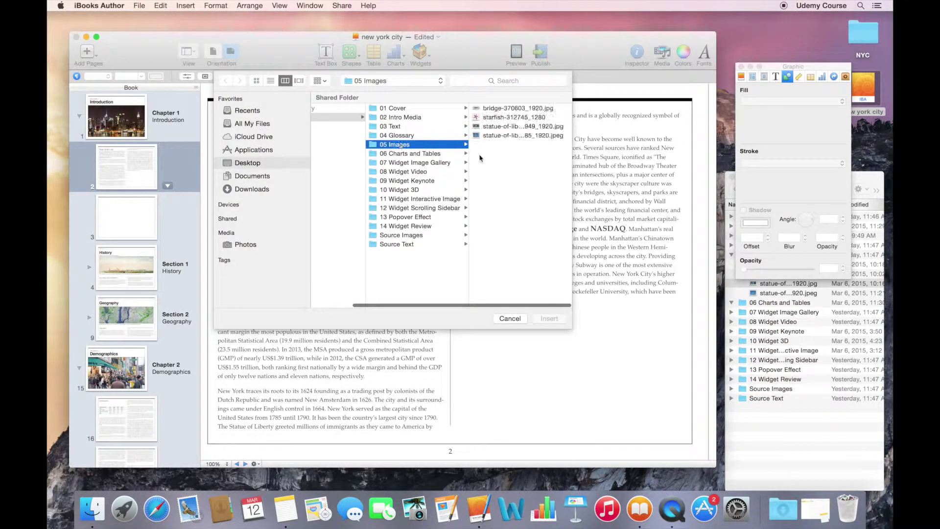
{"action": "left_click", "coordinate": [497, 126]}
{"action": "left_click", "coordinate": [549, 319]}
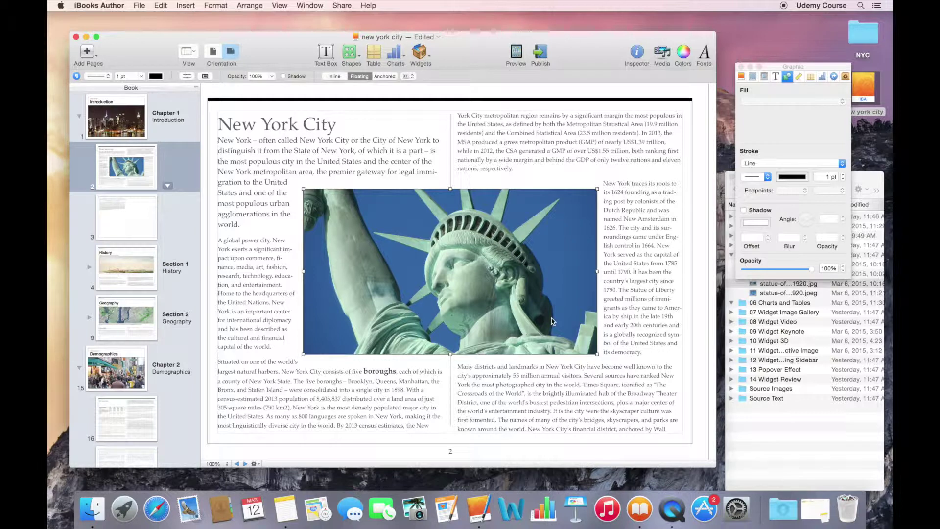
{"action": "key", "text": "Delete"}
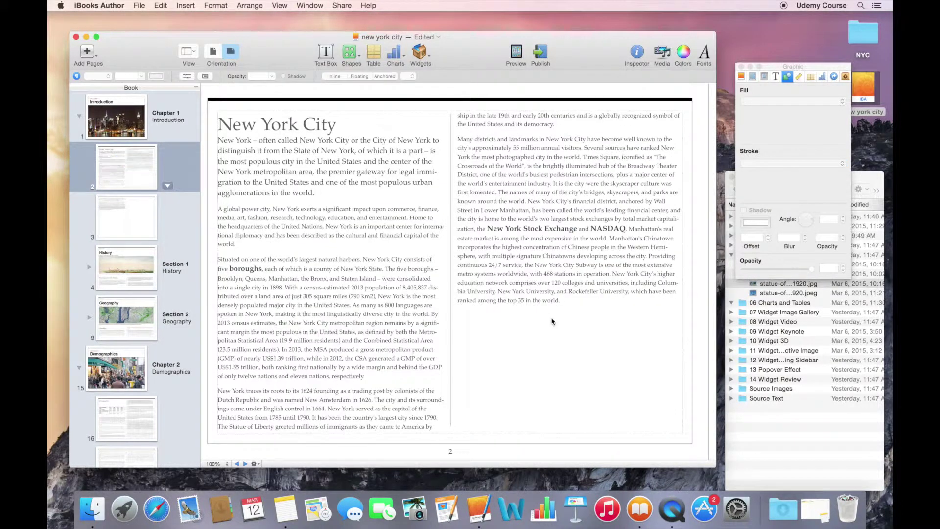
Browse the Photos collection of the iPhoto library in the media browser and close the browser
{"action": "left_click", "coordinate": [661, 52]}
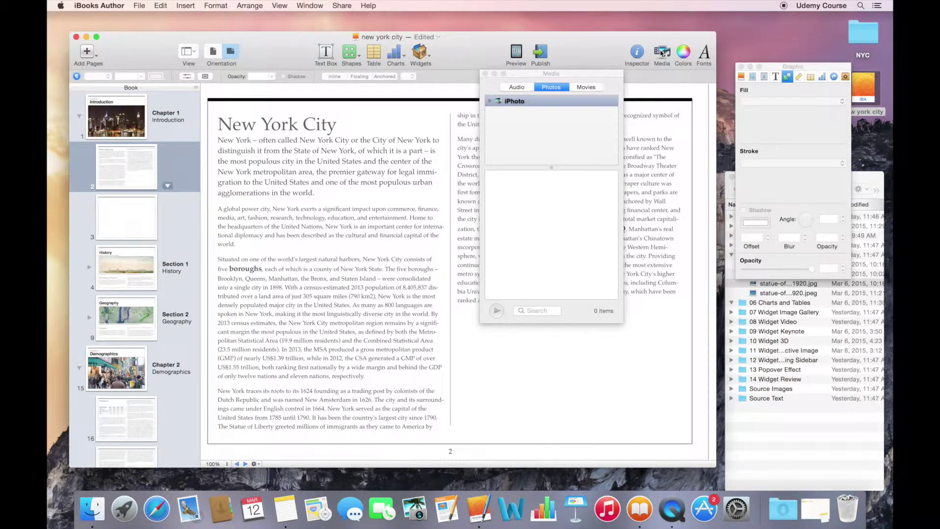
{"action": "double_click", "coordinate": [515, 103]}
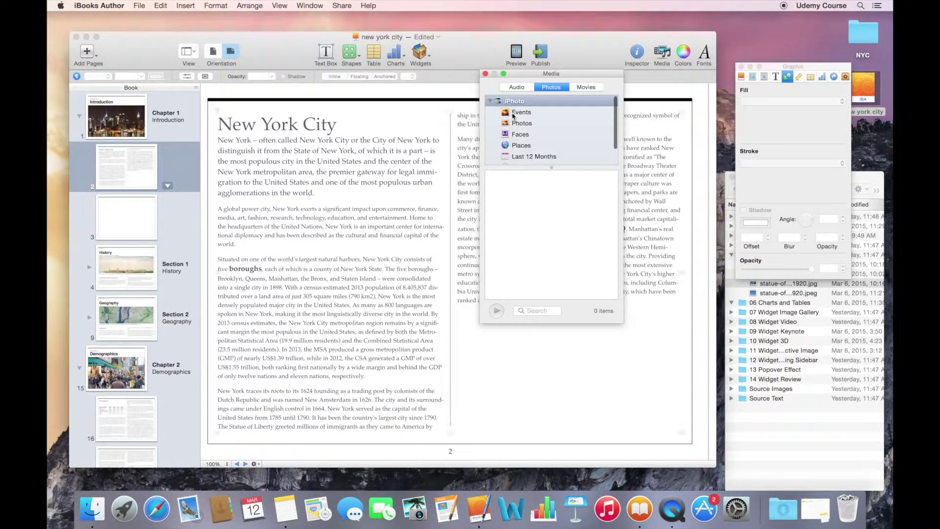
{"action": "left_click", "coordinate": [516, 123]}
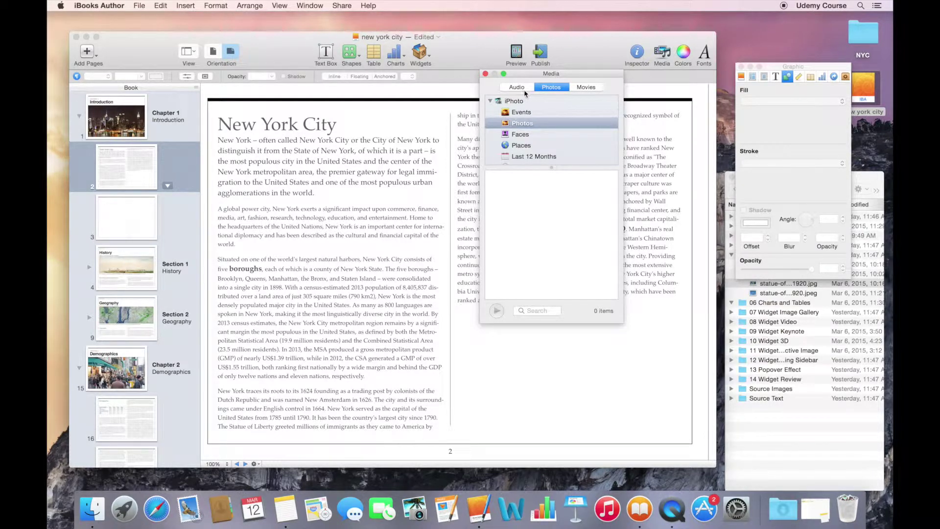
{"action": "left_click", "coordinate": [486, 75]}
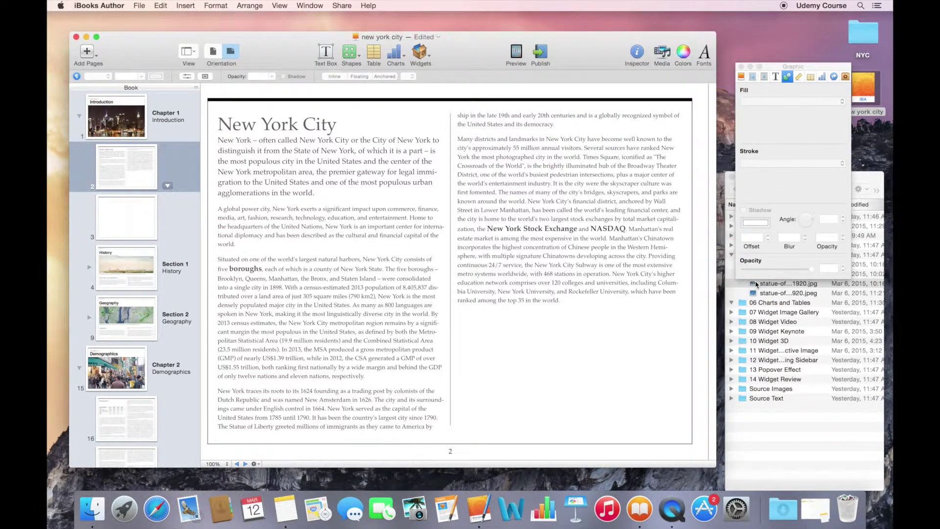
Place statue-of…1920.jpg from the 05 Images folder on page 2 and move it to the page's lower right corner
{"action": "left_click", "coordinate": [753, 284]}
{"action": "left_click_drag", "start_coordinate": [752, 284], "coordinate": [507, 257]}
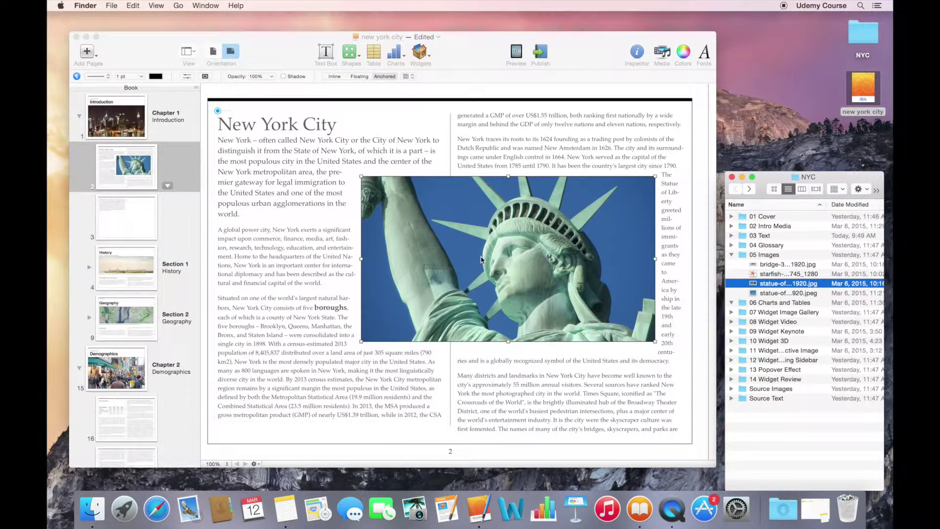
{"action": "left_click_drag", "start_coordinate": [481, 259], "coordinate": [506, 348]}
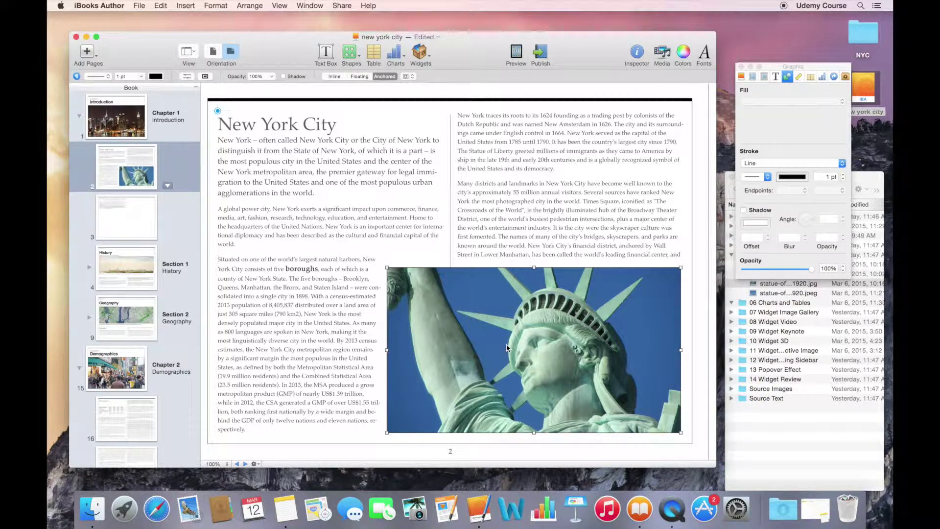
Mask the statue image, shift the picture slightly inside the mask, and scale it down a little
{"action": "left_click", "coordinate": [205, 78]}
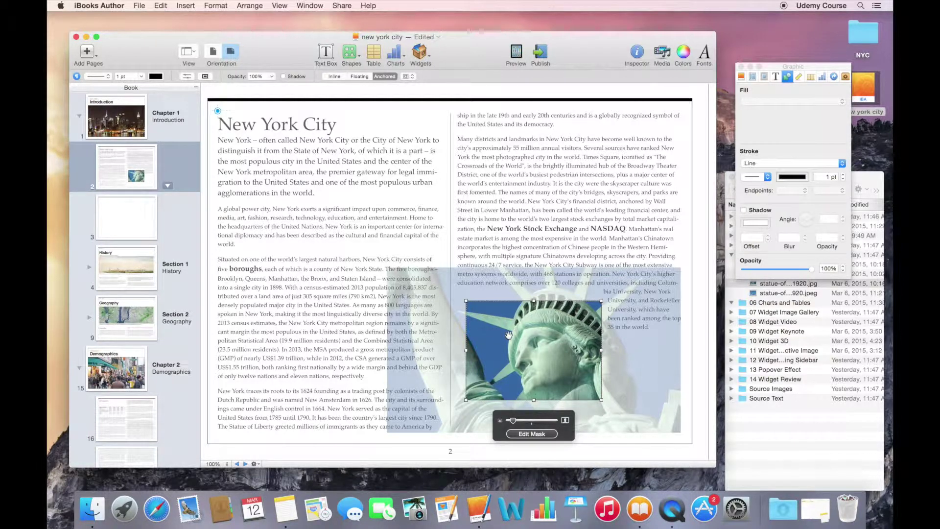
{"action": "mouse_move", "coordinate": [509, 335]}
{"action": "left_mouse_down"}
{"action": "mouse_move", "coordinate": [487, 334]}
{"action": "mouse_move", "coordinate": [512, 343]}
{"action": "left_mouse_up"}
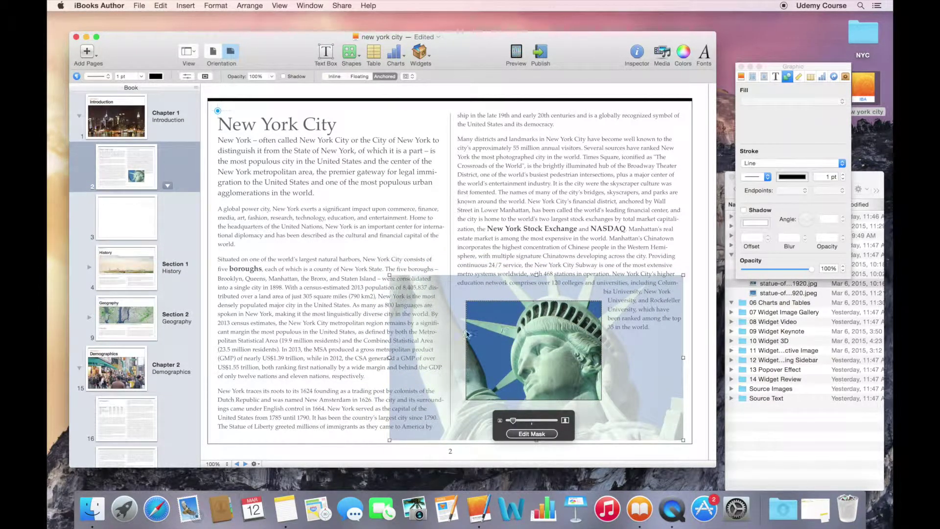
{"action": "double_click", "coordinate": [517, 336]}
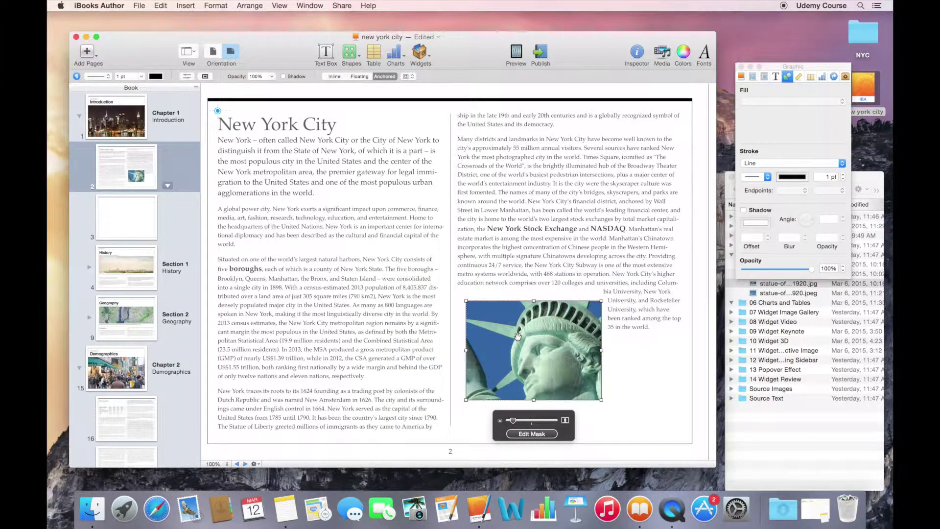
{"action": "double_click", "coordinate": [545, 342]}
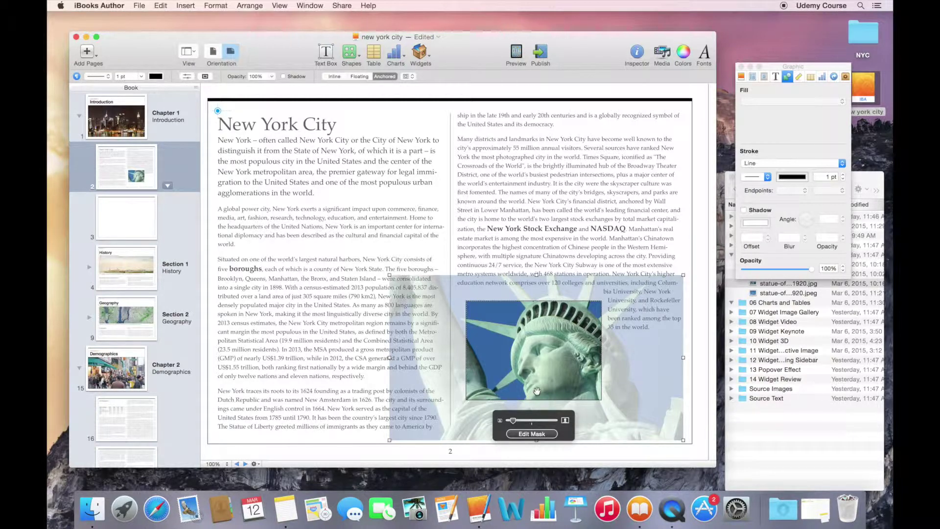
{"action": "left_click_drag", "start_coordinate": [516, 420], "coordinate": [509, 420]}
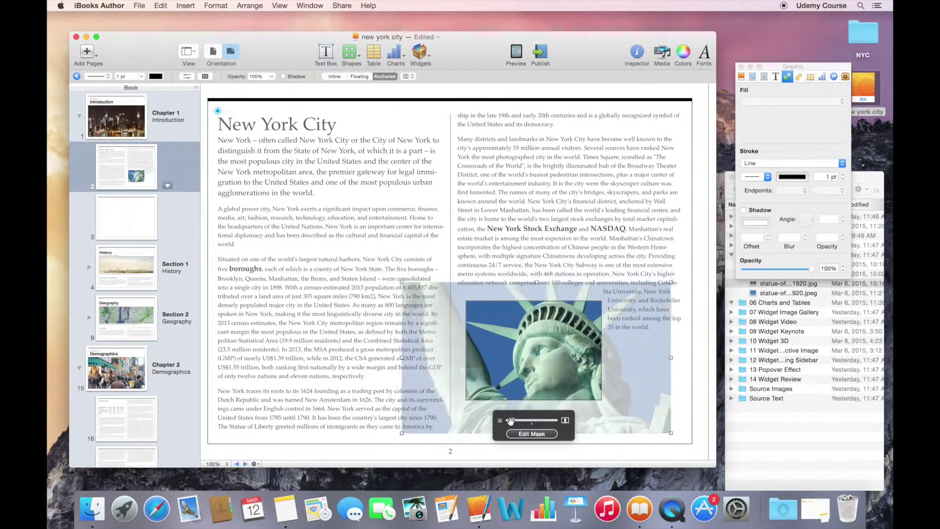
Enlarge the mask to about the right text column's width and move the masked image slightly up and right
{"action": "left_click", "coordinate": [522, 434]}
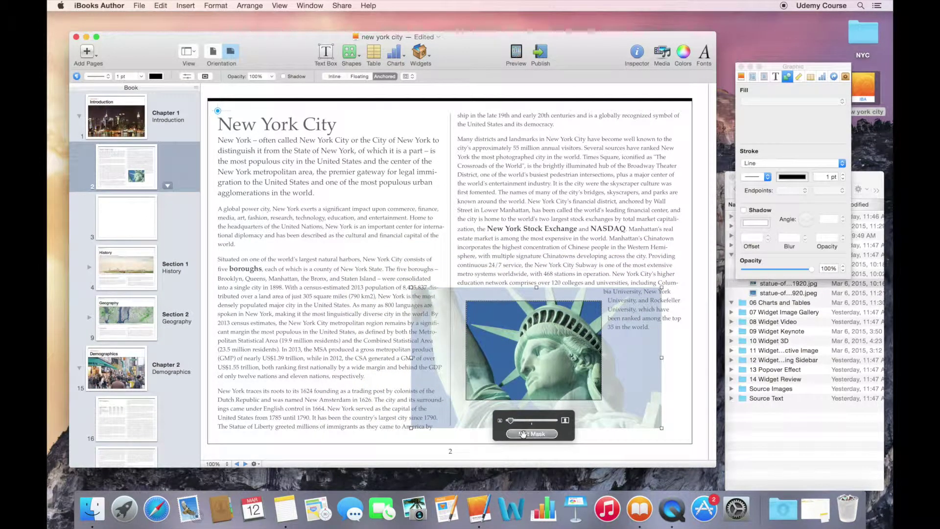
{"action": "left_click_drag", "start_coordinate": [534, 399], "coordinate": [535, 434]}
{"action": "left_click_drag", "start_coordinate": [615, 366], "coordinate": [686, 374]}
{"action": "left_click_drag", "start_coordinate": [452, 367], "coordinate": [454, 368]}
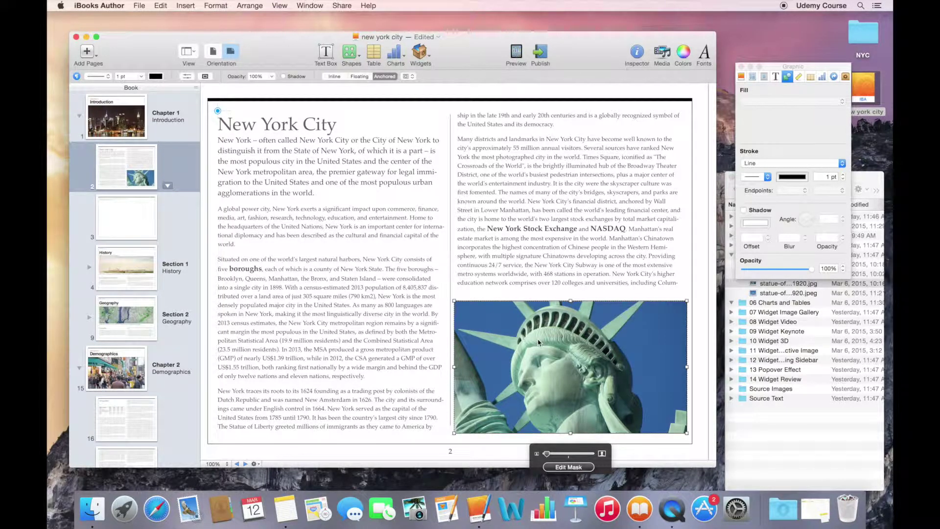
{"action": "left_click_drag", "start_coordinate": [538, 341], "coordinate": [543, 333]}
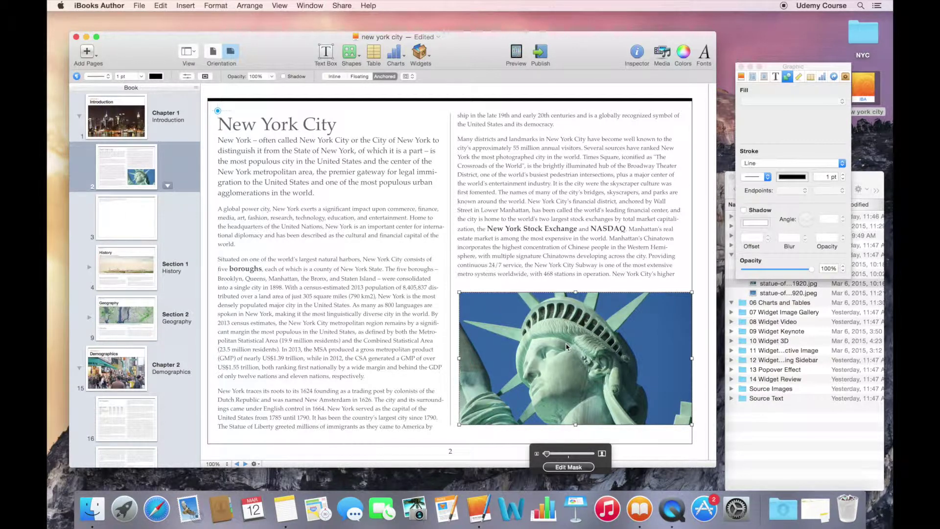
Shrink the picture inside the mask and reposition it so the statue's head sits near the middle of the frame
{"action": "double_click", "coordinate": [566, 347]}
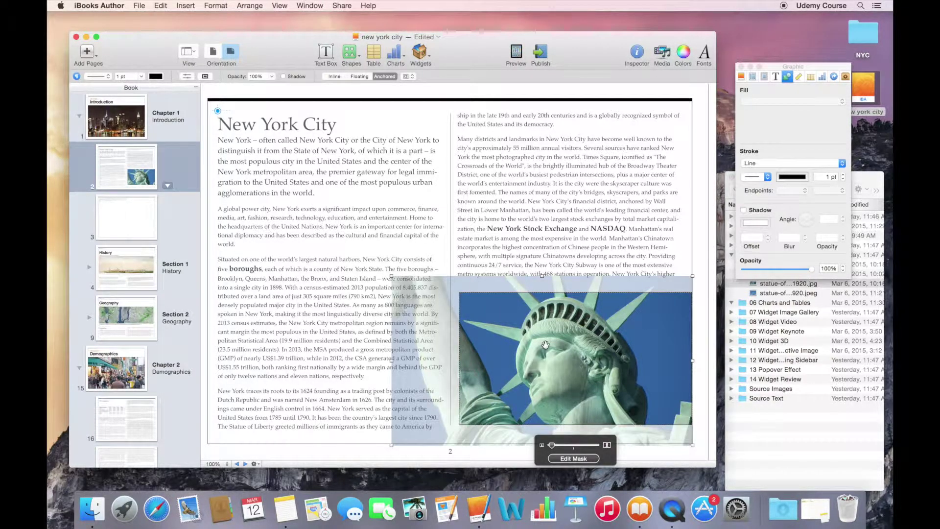
{"action": "left_click_drag", "start_coordinate": [545, 344], "coordinate": [566, 342]}
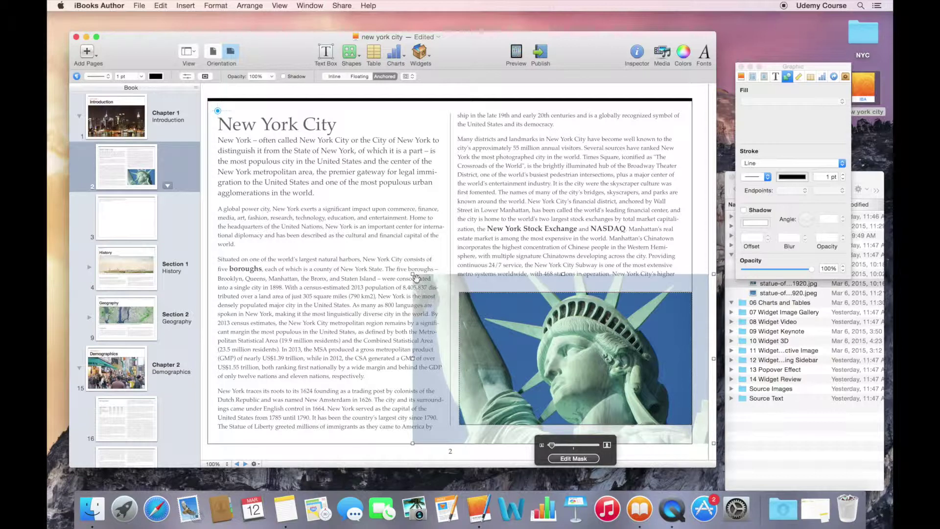
{"action": "left_click", "coordinate": [564, 458]}
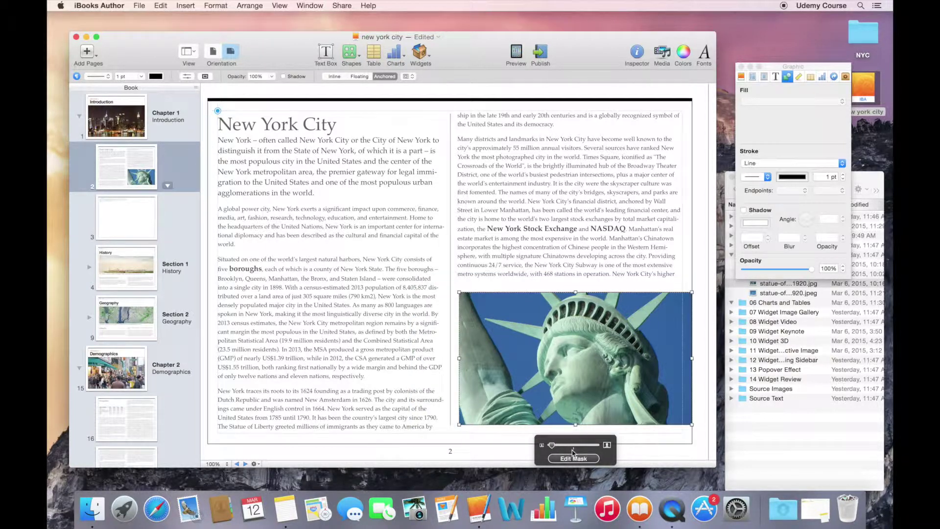
{"action": "left_click", "coordinate": [570, 459]}
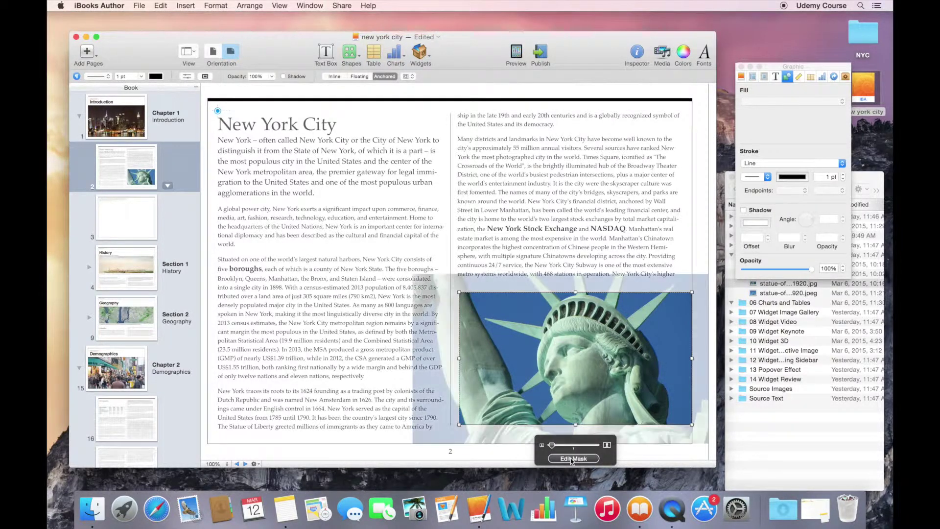
{"action": "left_click", "coordinate": [579, 399]}
{"action": "left_click_drag", "start_coordinate": [713, 443], "coordinate": [690, 429]}
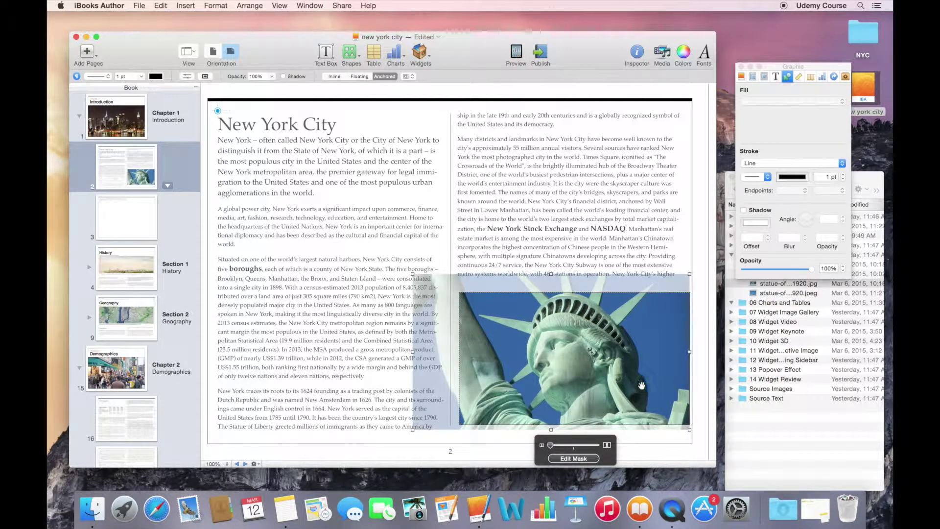
{"action": "left_click_drag", "start_coordinate": [641, 386], "coordinate": [652, 386]}
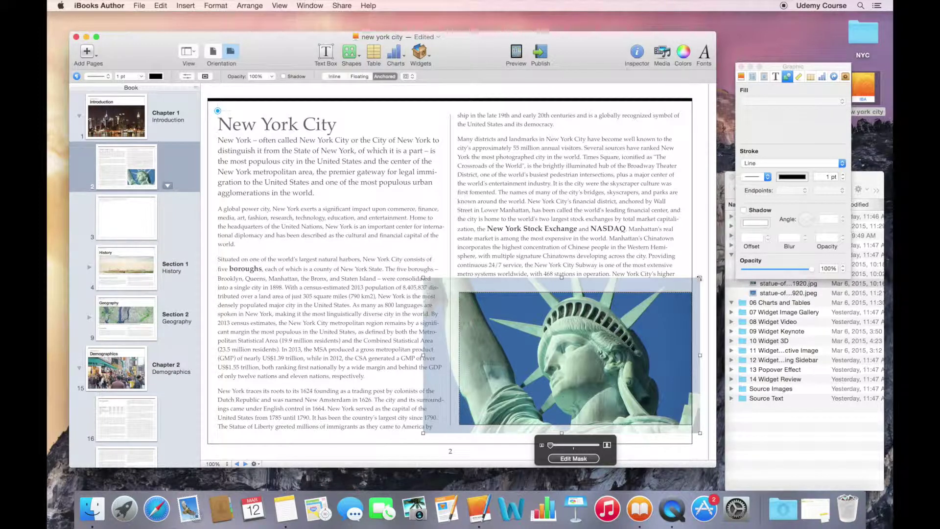
Try rotating the picture counterclockwise inside the mask, and undo the rotation
{"action": "left_click_drag", "start_coordinate": [699, 277], "coordinate": [637, 252]}
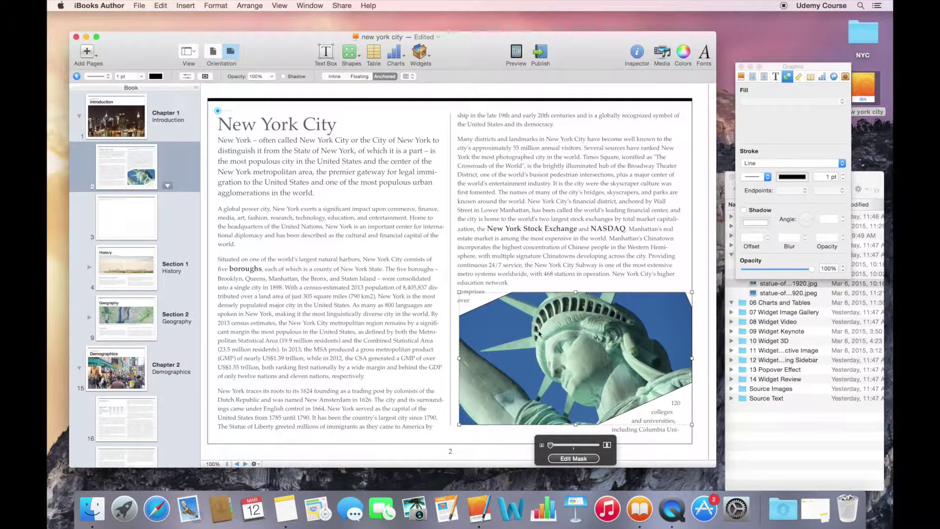
{"action": "key", "text": "super+z"}
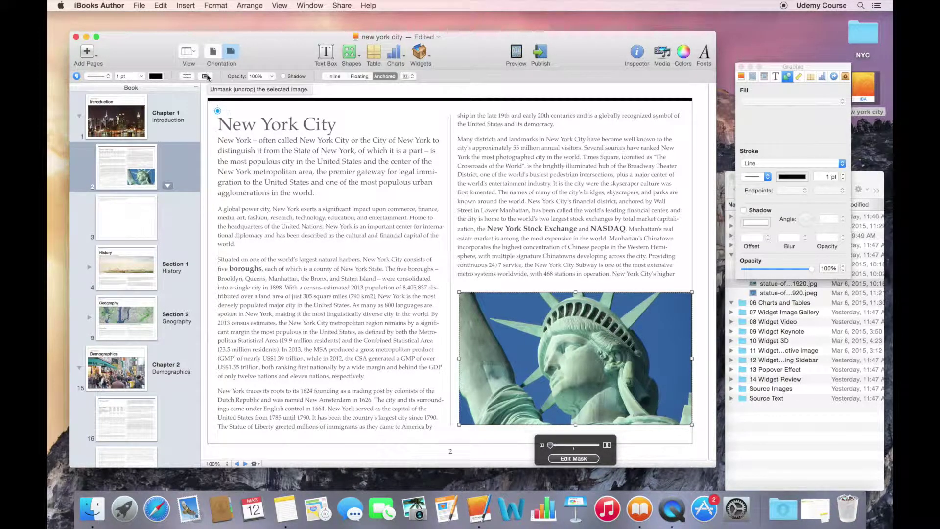
Unmask the statue image to restore the full uncropped picture
{"action": "left_click", "coordinate": [210, 5]}
{"action": "mouse_move", "coordinate": [232, 87]}
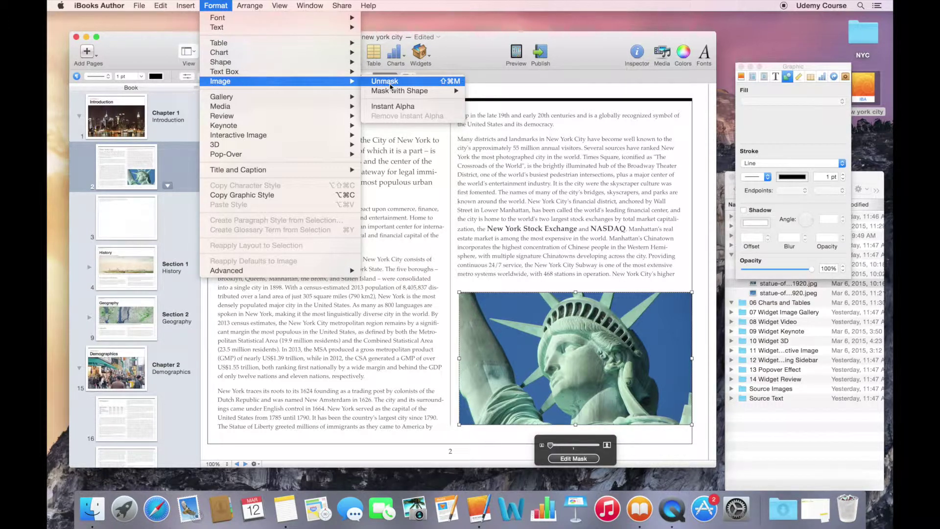
{"action": "left_click", "coordinate": [390, 83]}
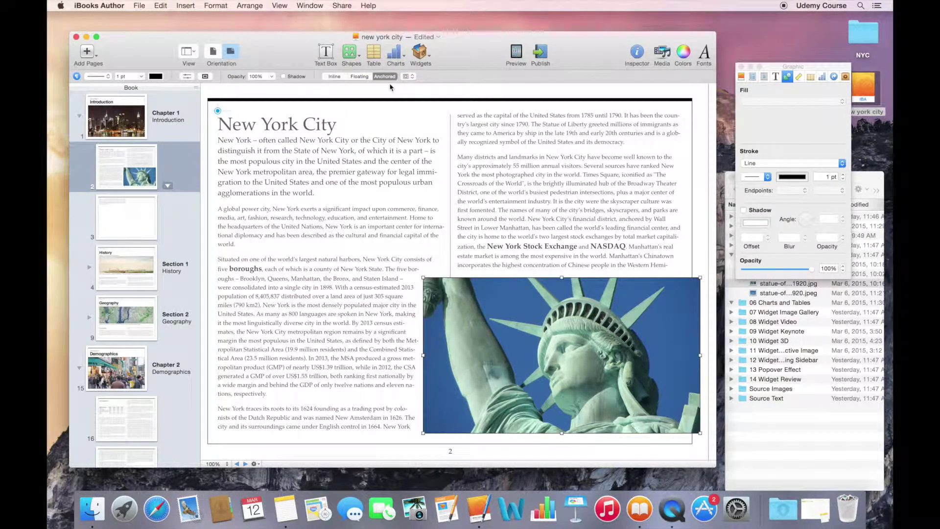
Mask the statue image with a Star shape and enlarge the star around the statue's head to nearly the right column's width
{"action": "left_click", "coordinate": [226, 4]}
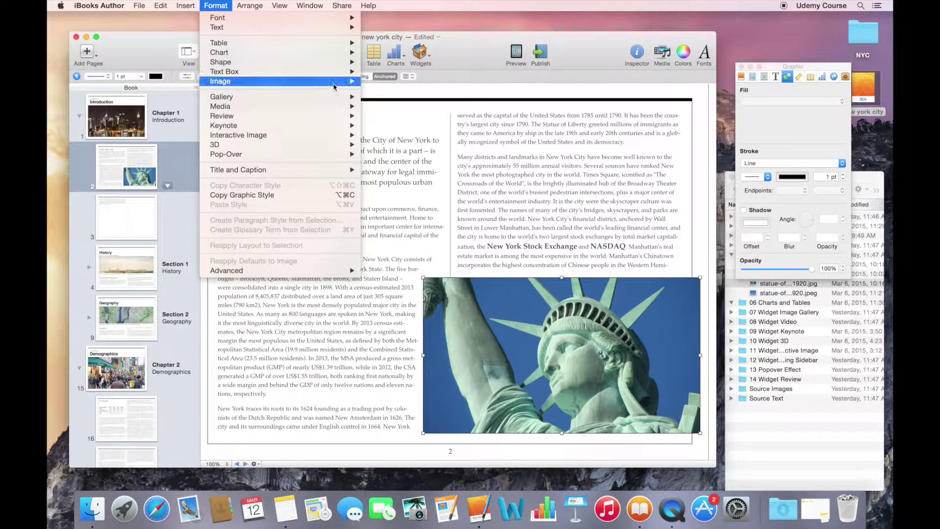
{"action": "mouse_move", "coordinate": [395, 92]}
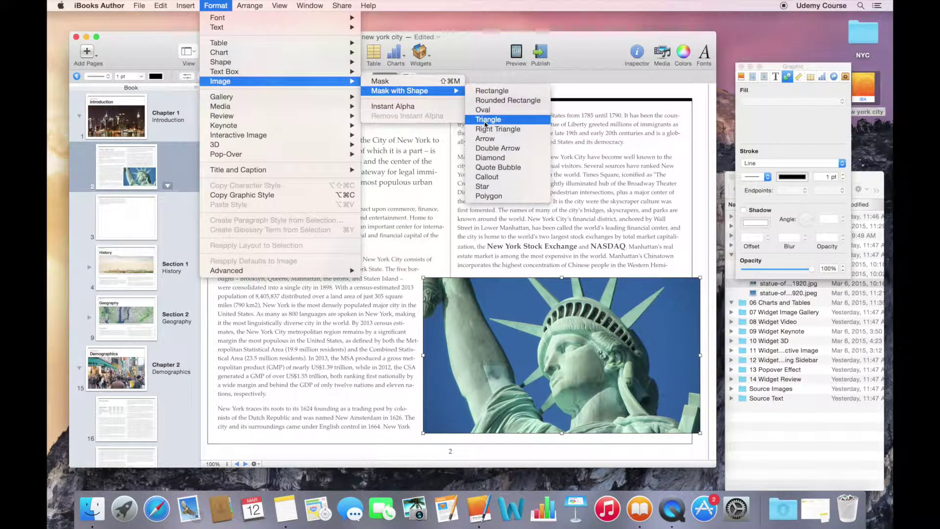
{"action": "left_click", "coordinate": [489, 187]}
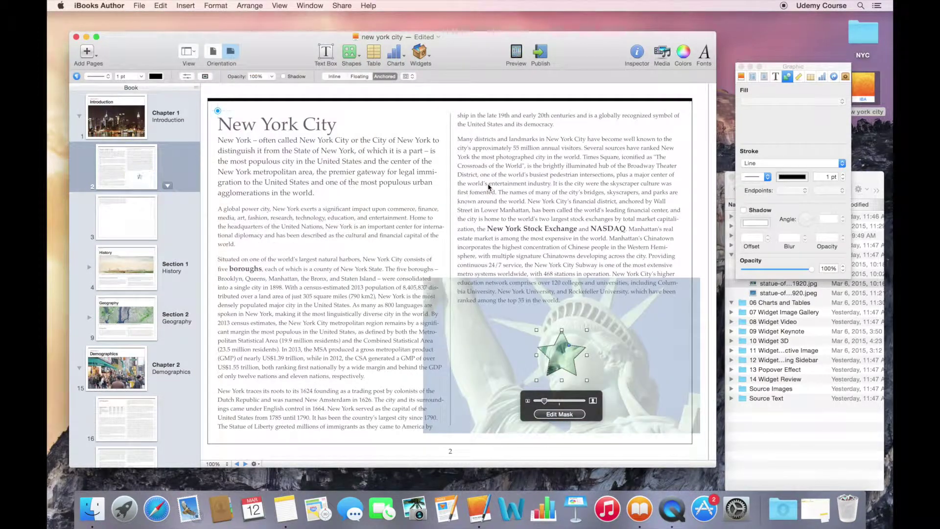
{"action": "left_click_drag", "start_coordinate": [586, 380], "coordinate": [644, 437]}
{"action": "left_click_drag", "start_coordinate": [536, 329], "coordinate": [459, 253]}
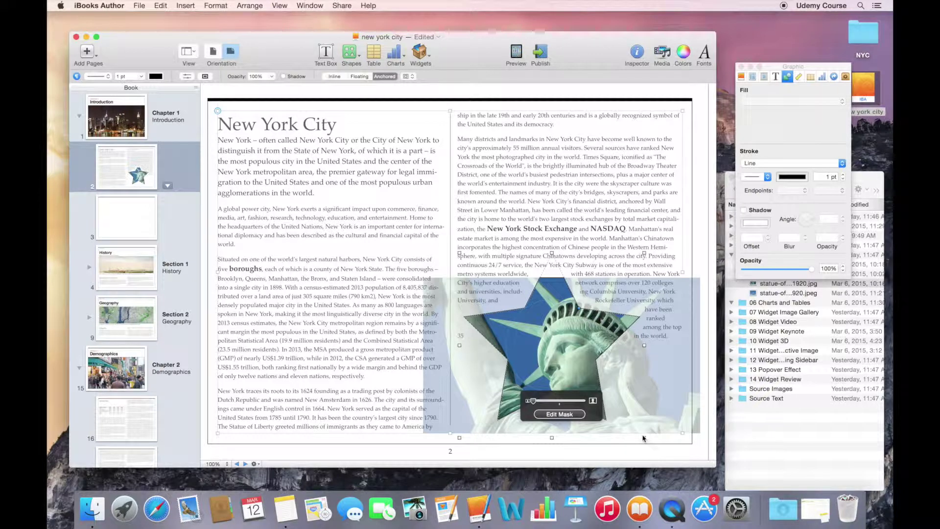
{"action": "mouse_move", "coordinate": [641, 437]}
{"action": "left_mouse_down"}
{"action": "mouse_move", "coordinate": [686, 457]}
{"action": "mouse_move", "coordinate": [651, 445]}
{"action": "left_mouse_up"}
Reposition the picture inside the star so the statue's face sits at its centre, and finish editing the mask
{"action": "left_click_drag", "start_coordinate": [573, 358], "coordinate": [542, 332]}
{"action": "left_click_drag", "start_coordinate": [533, 400], "coordinate": [534, 400]}
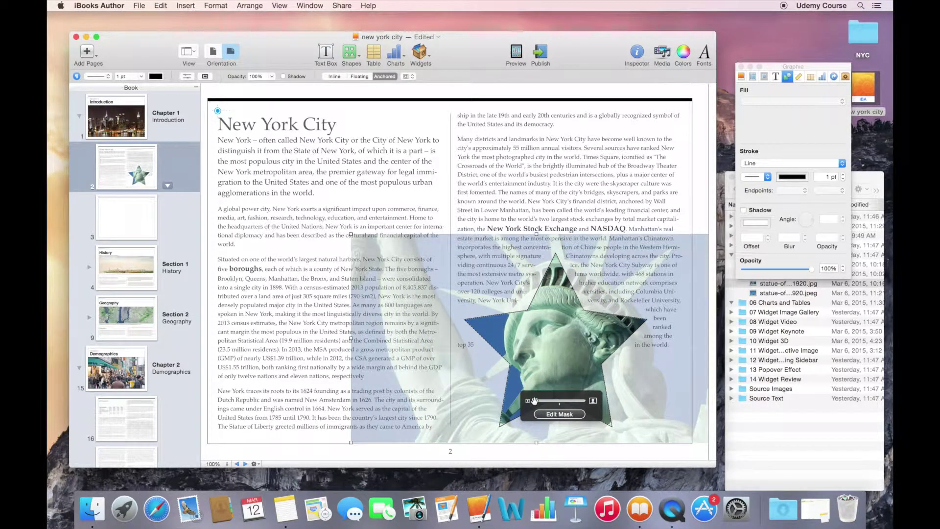
{"action": "key", "text": "Return"}
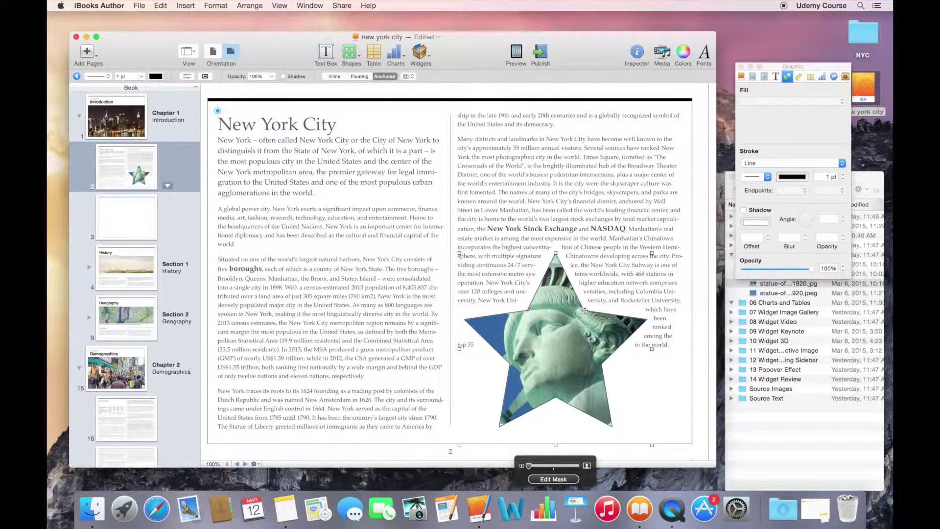
Adjust the star mask's inner points outward so the star becomes fatter and shows more of the statue's head
{"action": "double_click", "coordinate": [577, 368]}
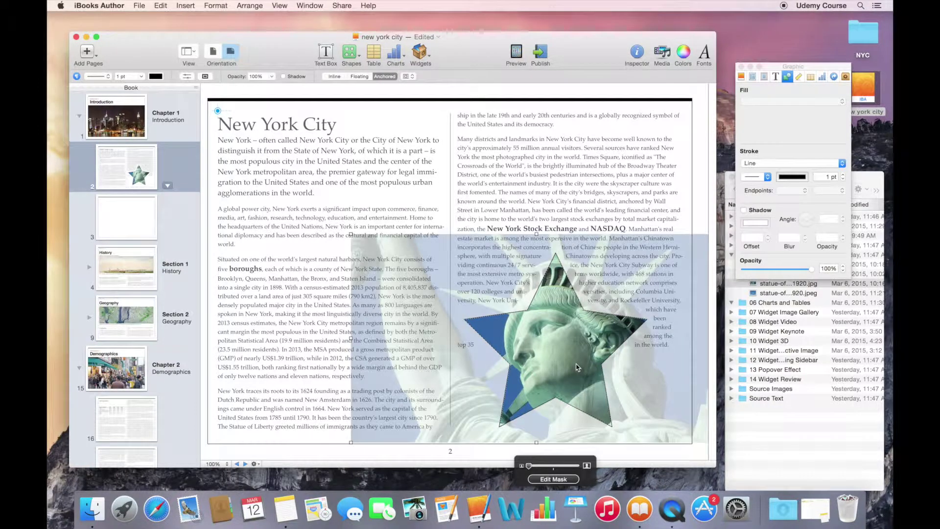
{"action": "left_click", "coordinate": [584, 313]}
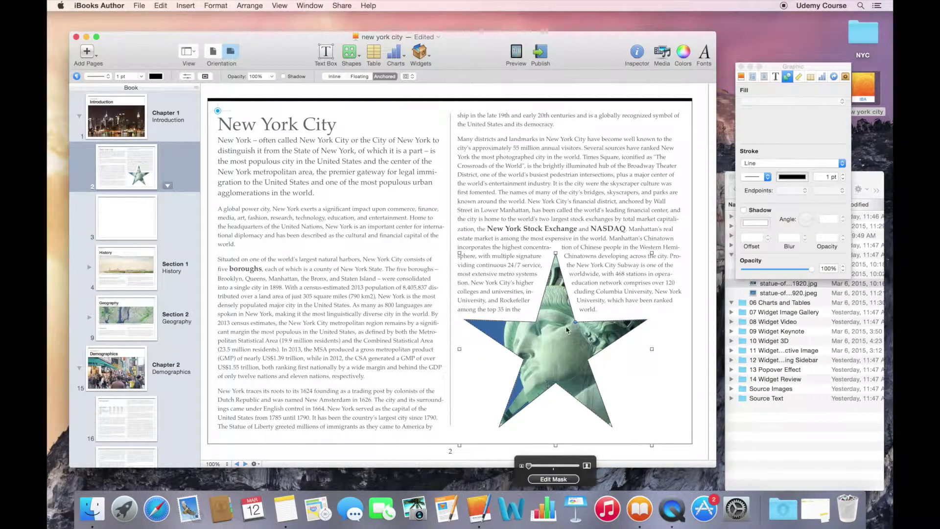
{"action": "left_click", "coordinate": [584, 308]}
{"action": "mouse_move", "coordinate": [585, 309]}
{"action": "left_mouse_down"}
{"action": "mouse_move", "coordinate": [599, 286]}
{"action": "mouse_move", "coordinate": [591, 299]}
{"action": "left_mouse_up"}
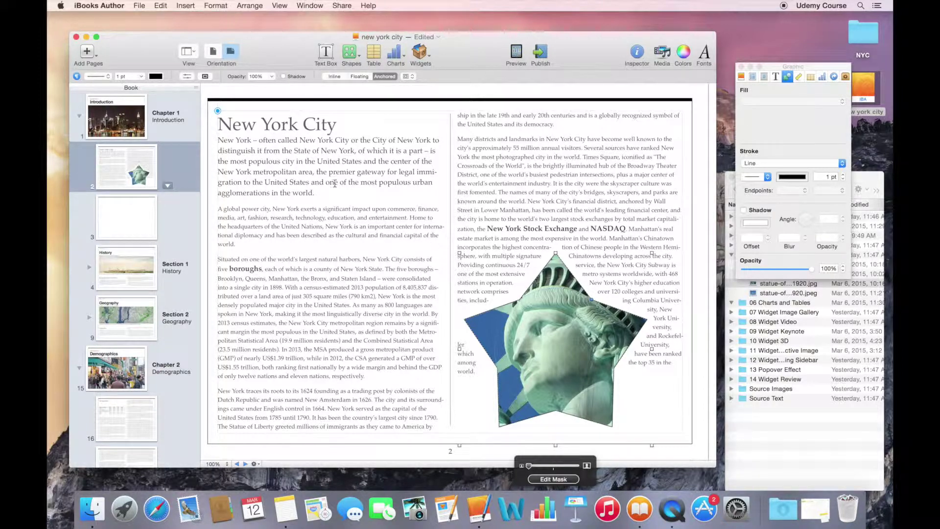
Raise the statue image's brightness to 13 and apply the automatic Enhance adjustment
{"action": "left_click", "coordinate": [187, 77]}
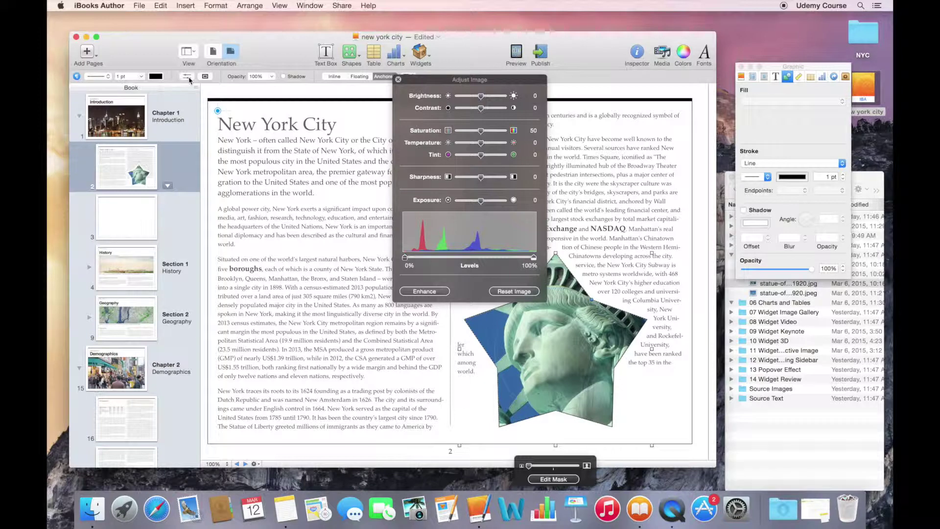
{"action": "left_click_drag", "start_coordinate": [482, 97], "coordinate": [483, 95]}
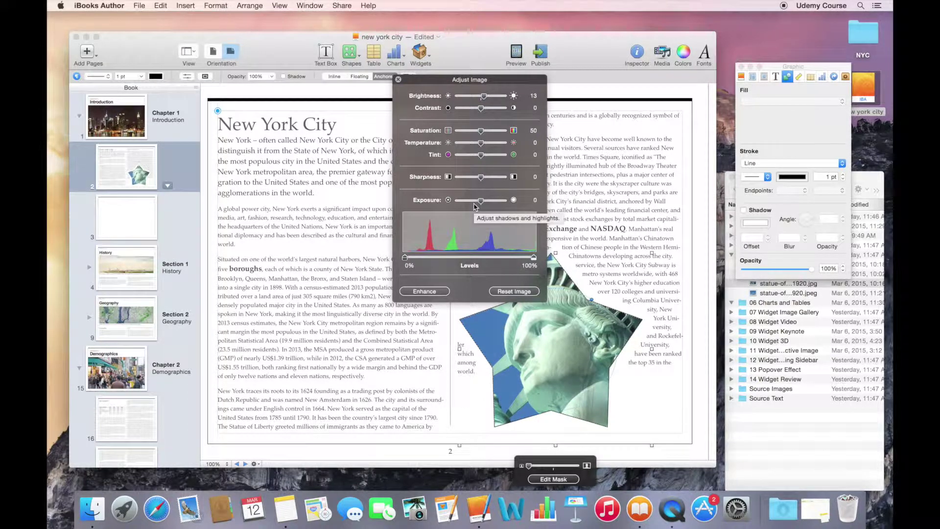
{"action": "left_click", "coordinate": [440, 292]}
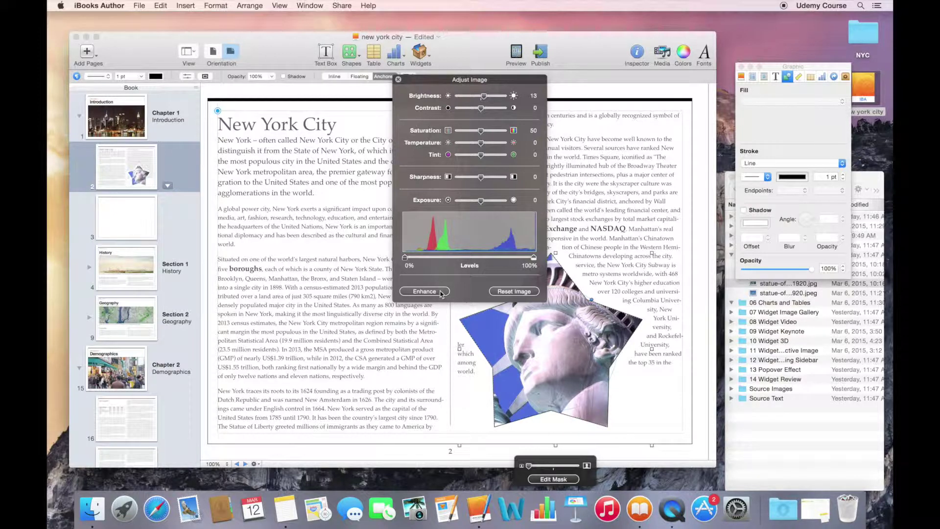
{"action": "left_click", "coordinate": [397, 80]}
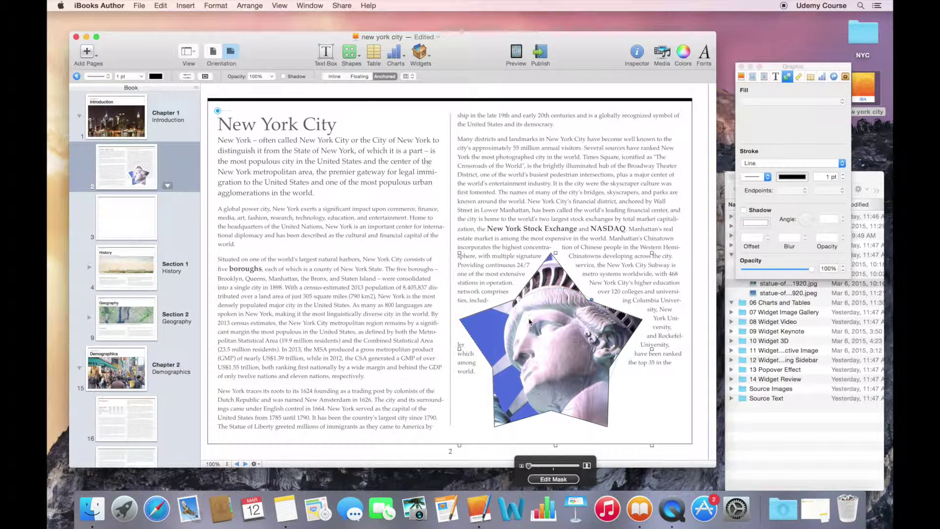
Move the star-masked image up and right to the page's edge, and try its opacity setting, leaving it at 100%
{"action": "left_click_drag", "start_coordinate": [529, 316], "coordinate": [591, 290]}
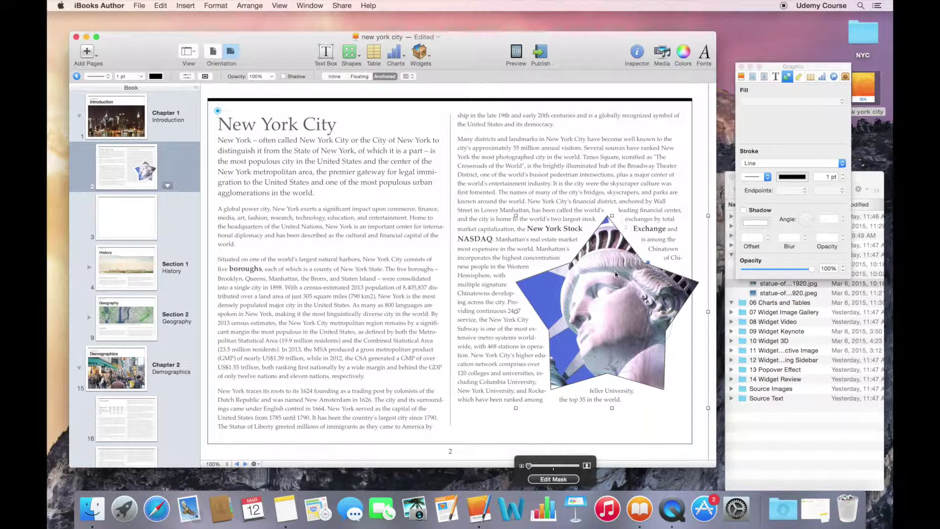
{"action": "left_click", "coordinate": [793, 68]}
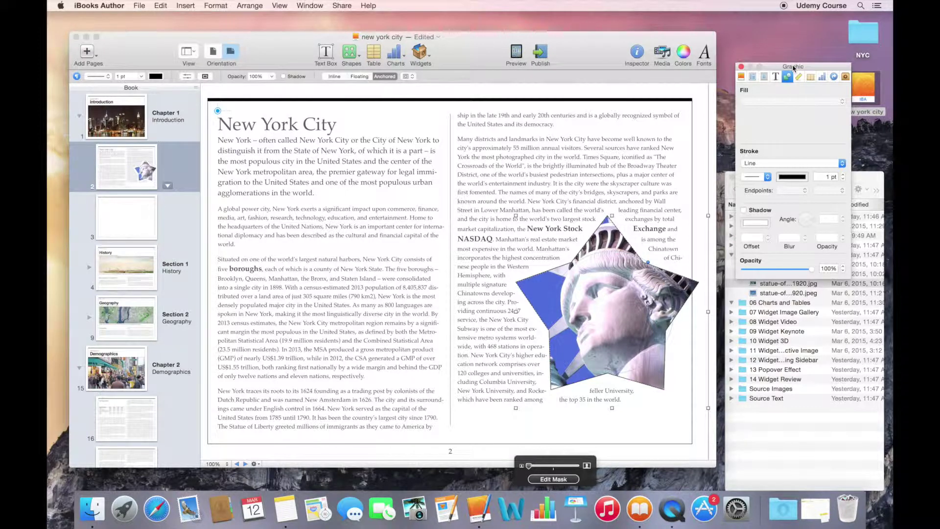
{"action": "left_click", "coordinate": [636, 54]}
{"action": "left_click", "coordinate": [638, 53]}
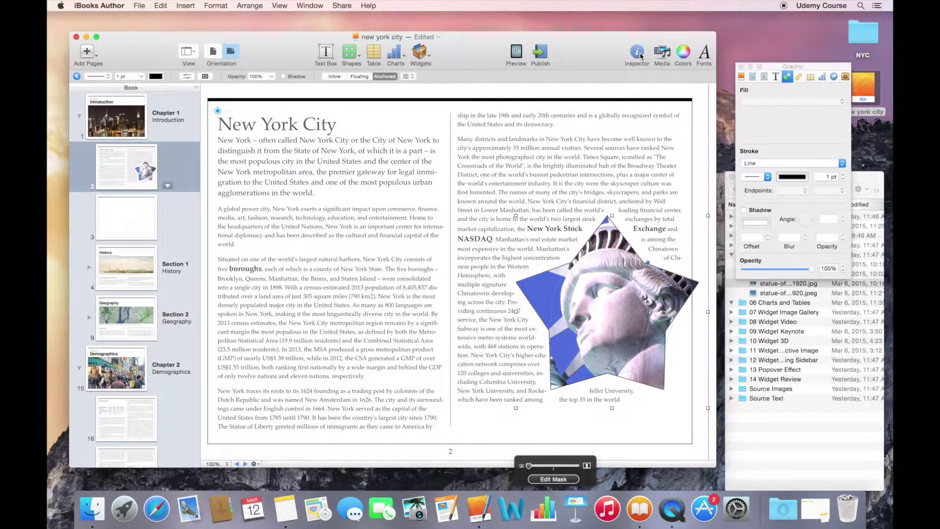
{"action": "left_click", "coordinate": [789, 79]}
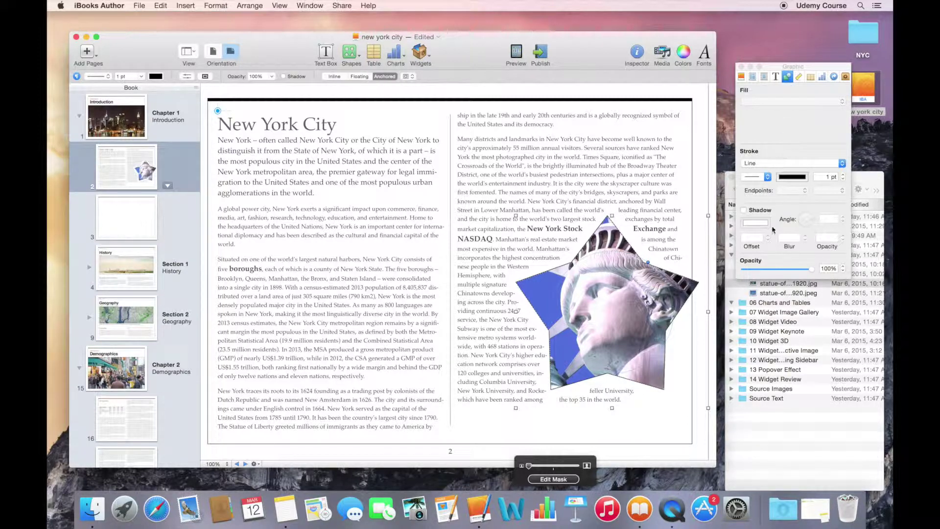
{"action": "mouse_move", "coordinate": [811, 271]}
{"action": "left_mouse_down"}
{"action": "mouse_move", "coordinate": [780, 270]}
{"action": "mouse_move", "coordinate": [816, 272]}
{"action": "left_mouse_up"}
Remove the star mask from the statue image
{"action": "double_click", "coordinate": [651, 303]}
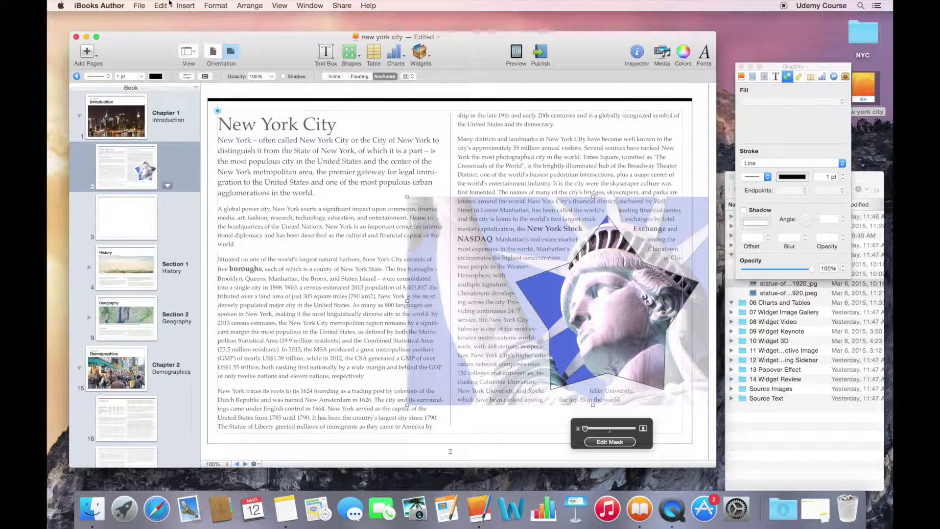
{"action": "left_click", "coordinate": [186, 5]}
{"action": "mouse_move", "coordinate": [215, 5]}
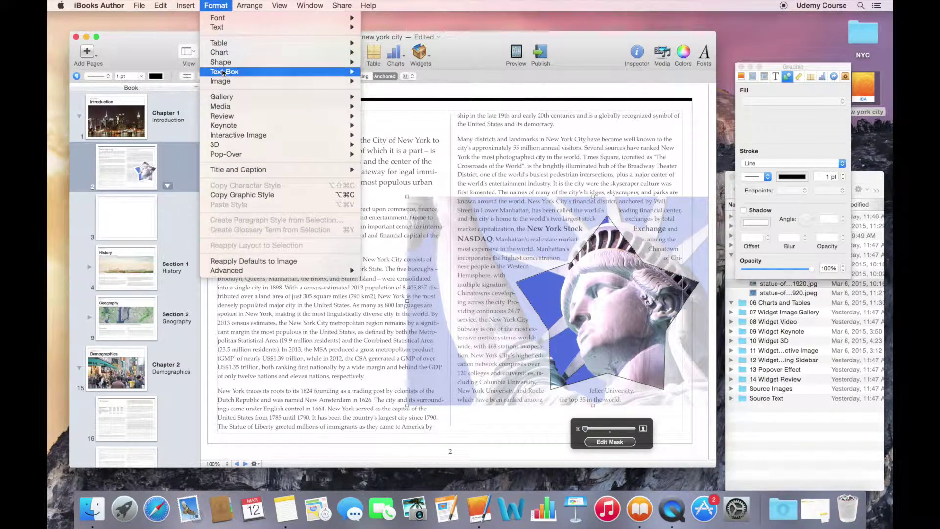
{"action": "mouse_move", "coordinate": [225, 82]}
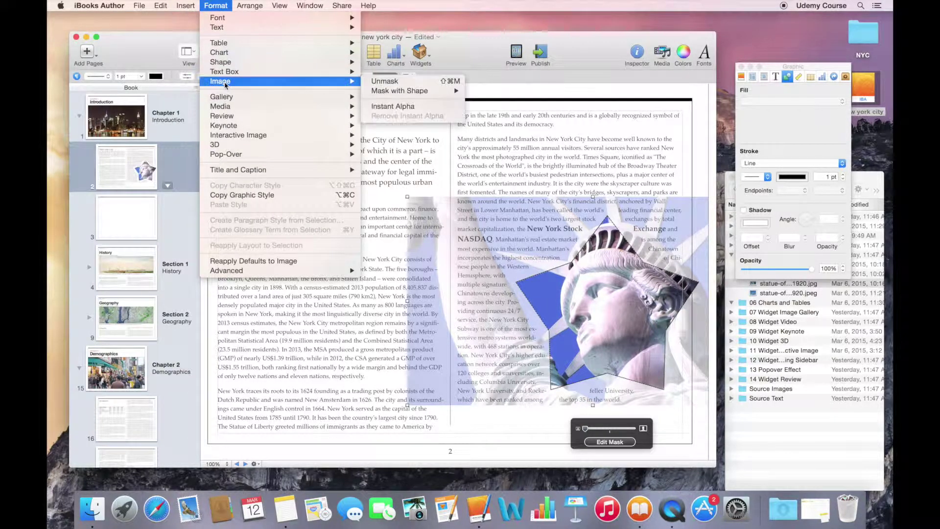
{"action": "left_click", "coordinate": [377, 82]}
Shrink the full statue picture and move it to the middle of the page, spanning both text columns
{"action": "left_click_drag", "start_coordinate": [407, 196], "coordinate": [488, 242]}
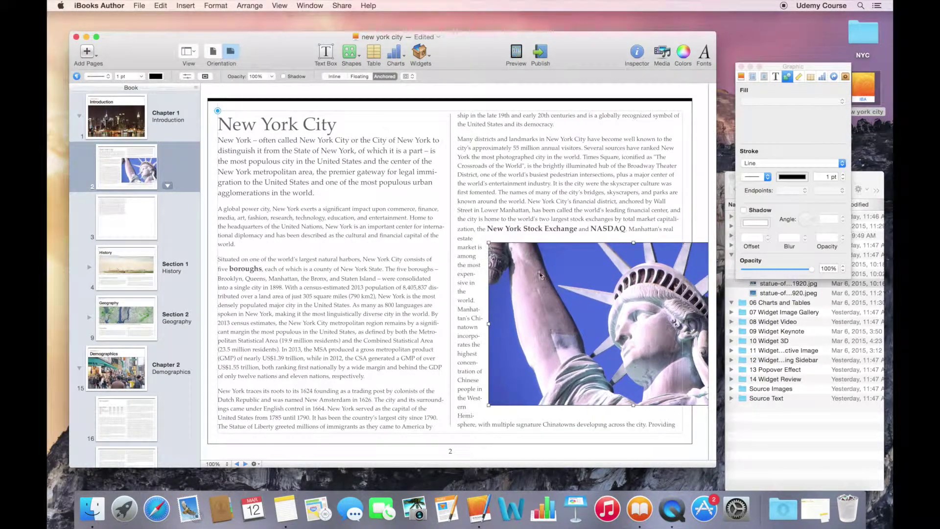
{"action": "left_click_drag", "start_coordinate": [562, 286], "coordinate": [384, 245]}
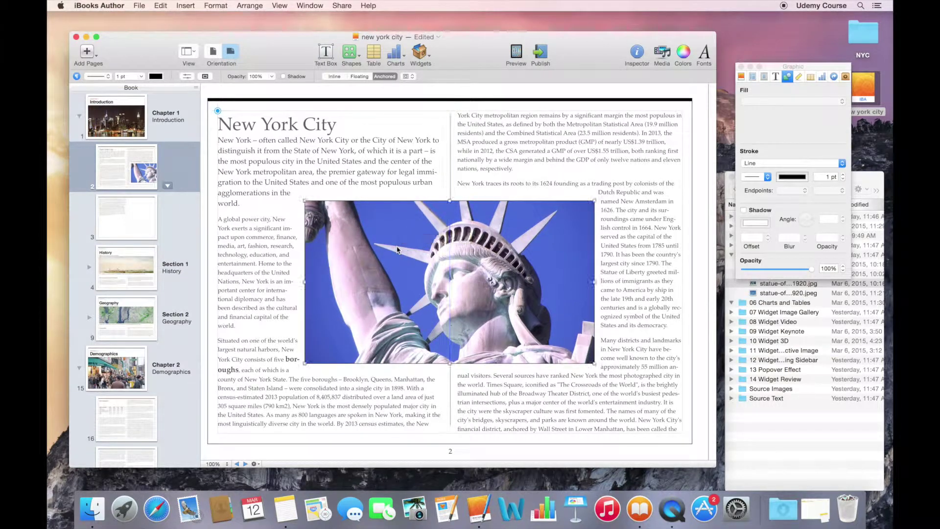
Give the statue image a rough, brush-like line stroke with a width of 20 pt
{"action": "left_click", "coordinate": [808, 164]}
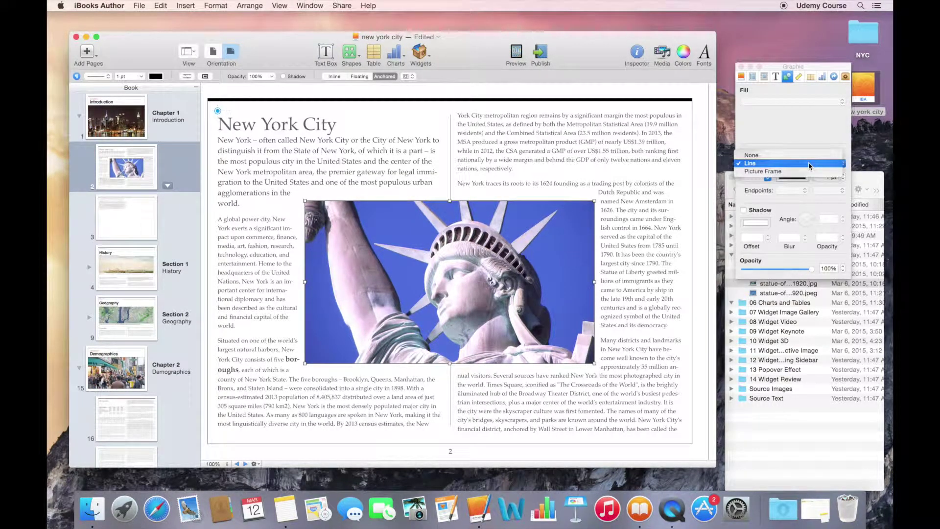
{"action": "left_click", "coordinate": [802, 184]}
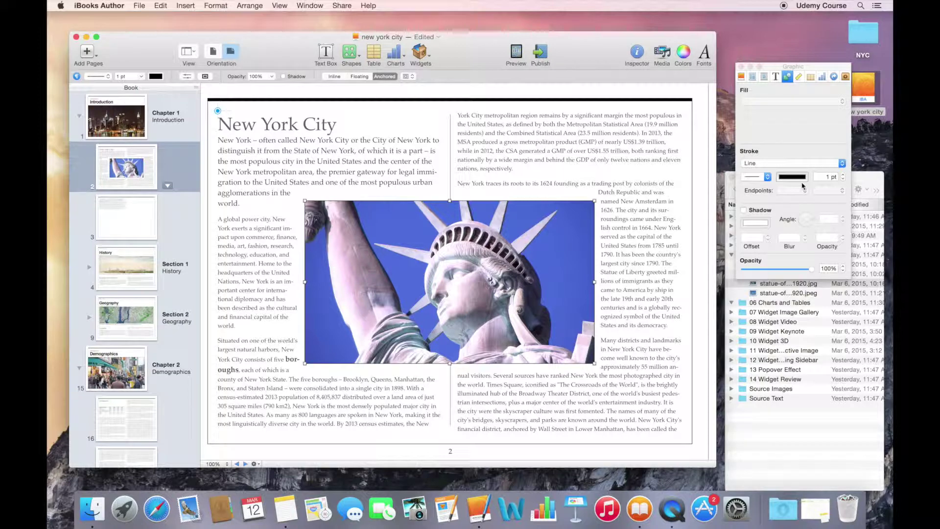
{"action": "left_click", "coordinate": [765, 177]}
{"action": "left_click", "coordinate": [766, 201]}
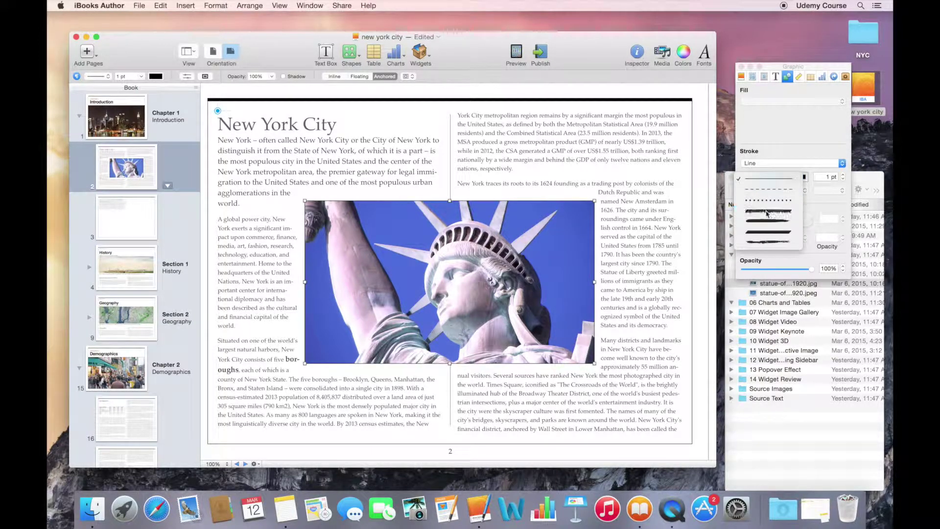
{"action": "left_click", "coordinate": [843, 175]}
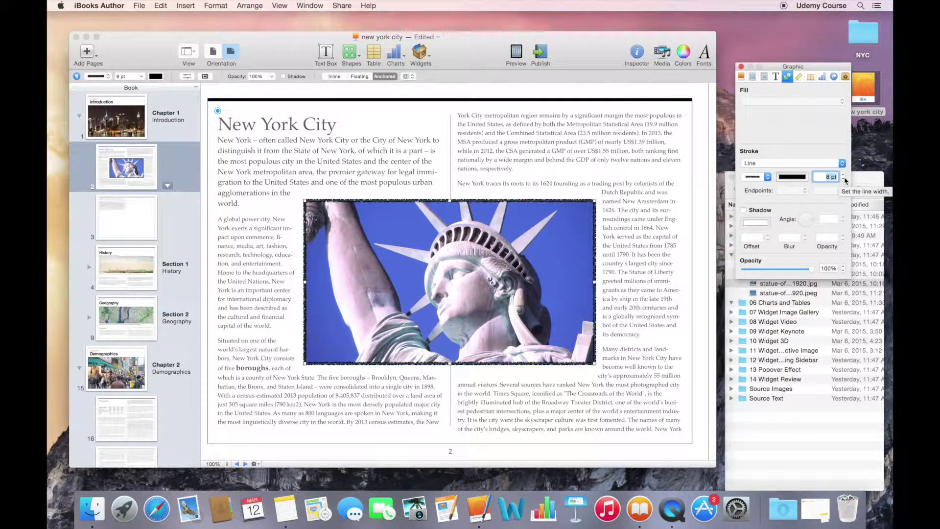
{"action": "type", "text": "20"}
{"action": "key", "text": "Return"}
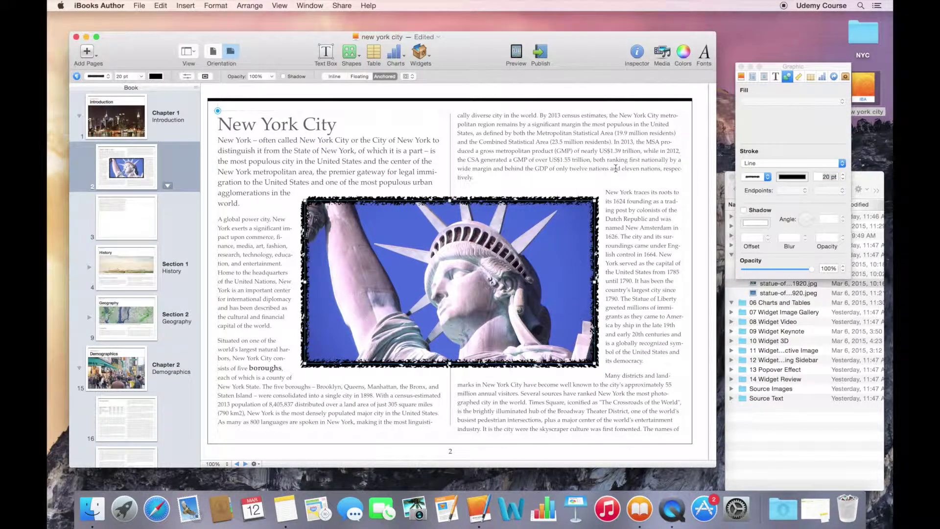
Change the stroke to Picture Frame, try the photo-corner style, and apply the rounded frame with a curled shadow along the bottom
{"action": "left_click", "coordinate": [758, 164]}
{"action": "left_click", "coordinate": [759, 171]}
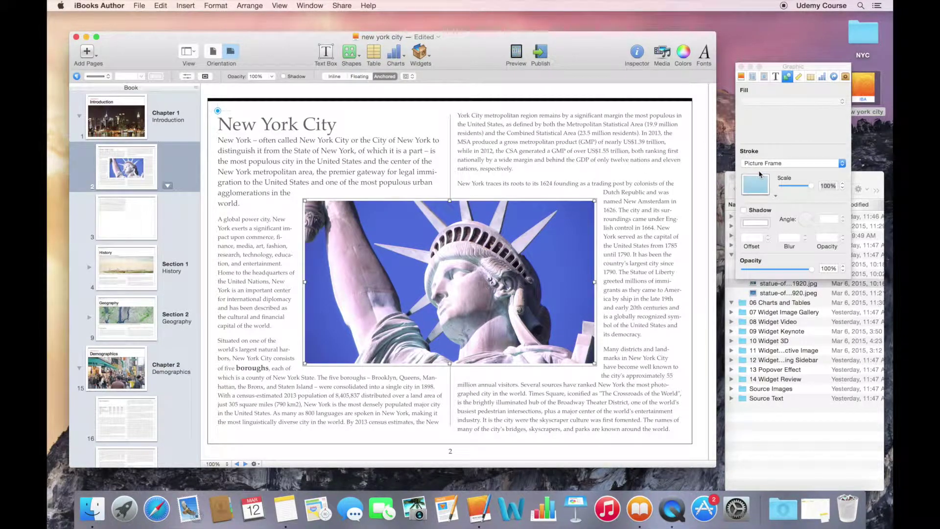
{"action": "left_click", "coordinate": [775, 195]}
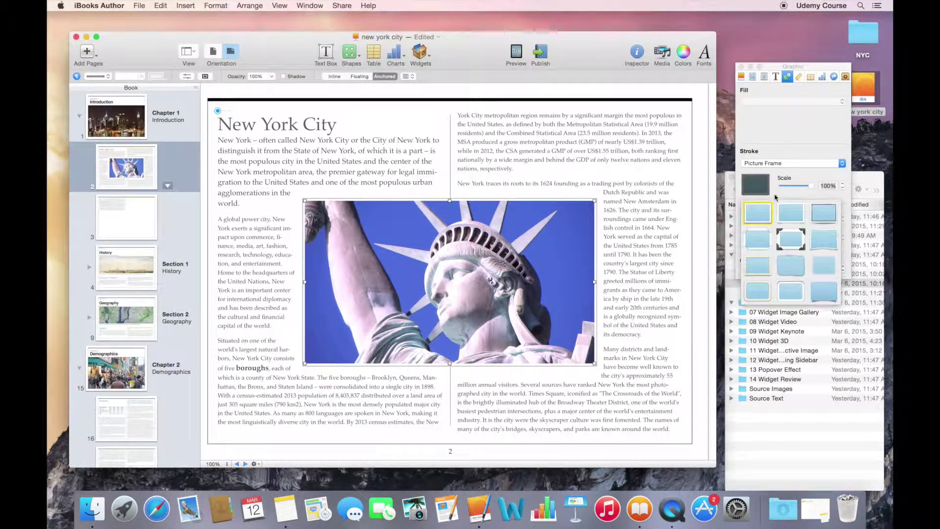
{"action": "left_click", "coordinate": [793, 237]}
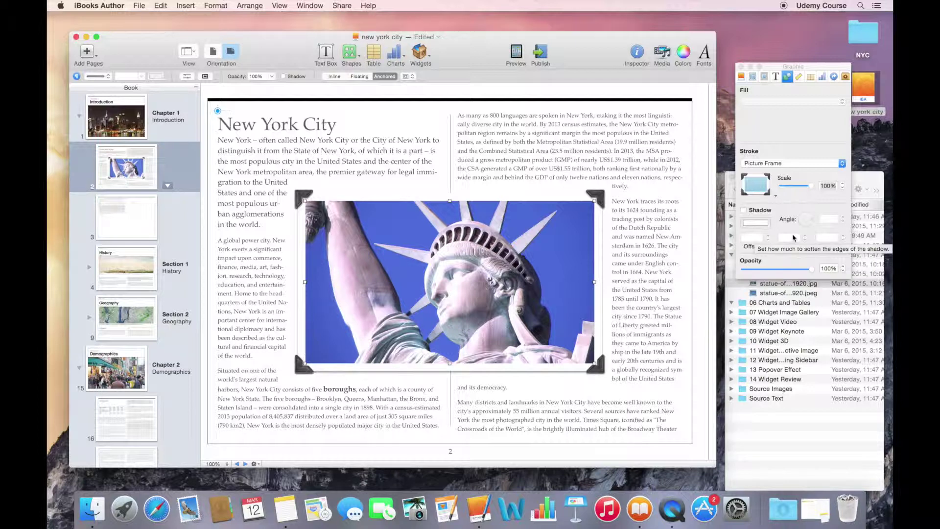
{"action": "left_click", "coordinate": [776, 196]}
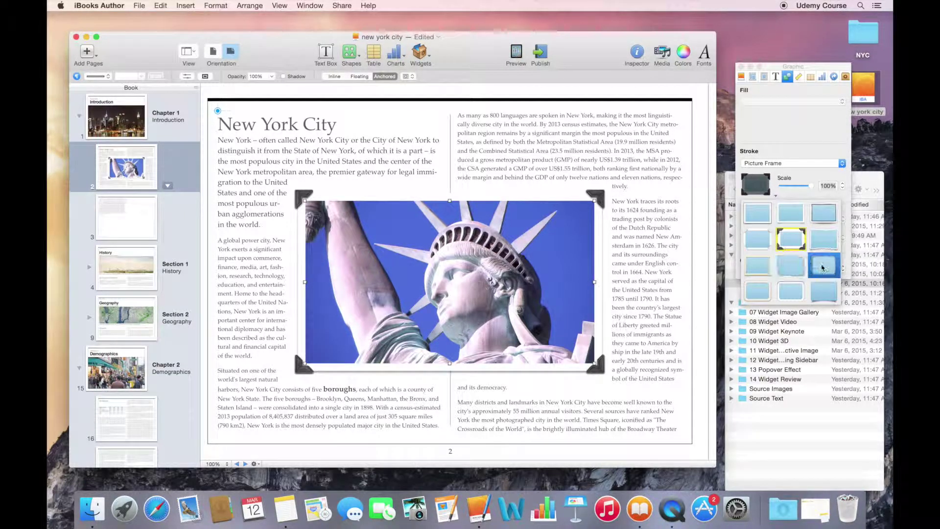
{"action": "left_click", "coordinate": [822, 284]}
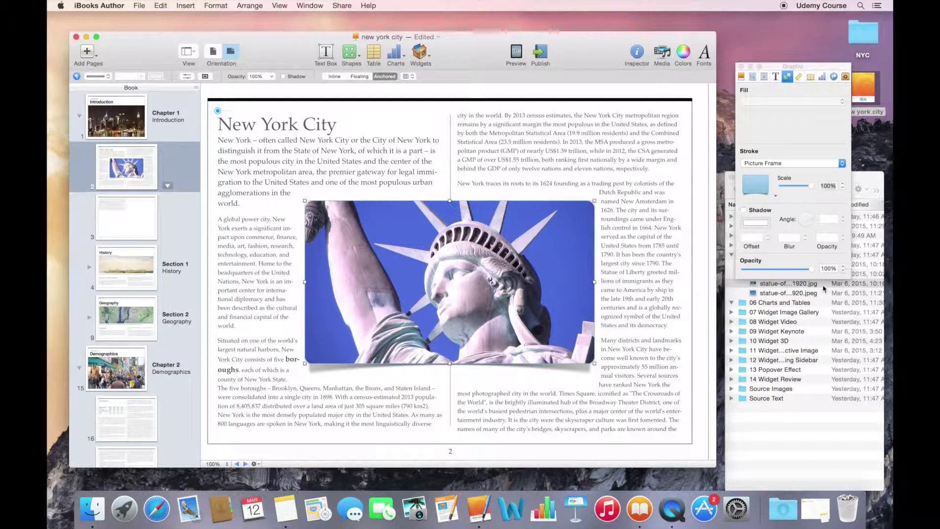
Deselect the image to view the frame, reselect it, and enable its drop shadow
{"action": "left_click", "coordinate": [648, 237]}
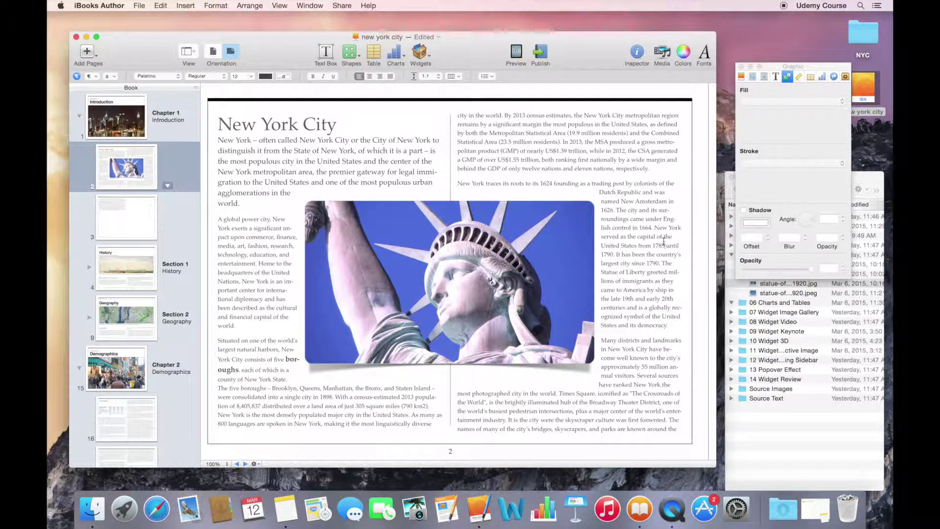
{"action": "left_click", "coordinate": [573, 259]}
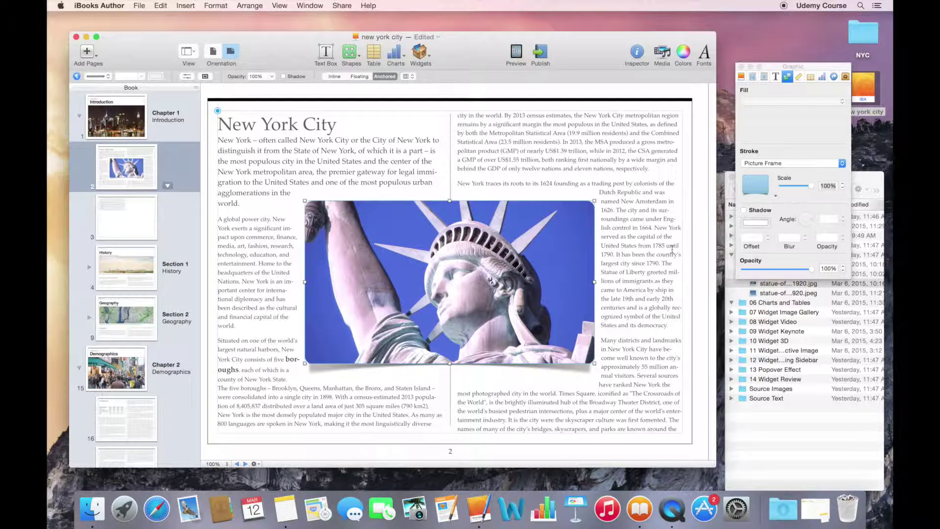
{"action": "left_click", "coordinate": [757, 210]}
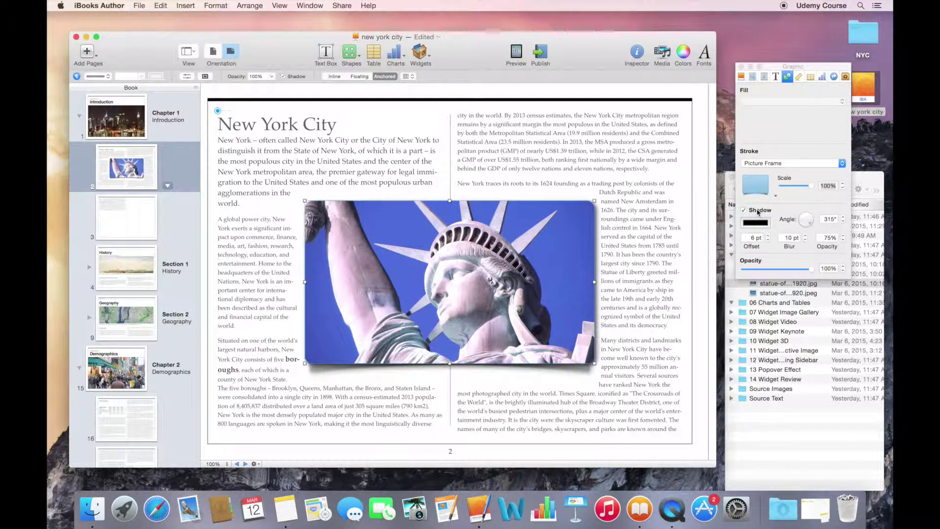
{"action": "left_click", "coordinate": [743, 210]}
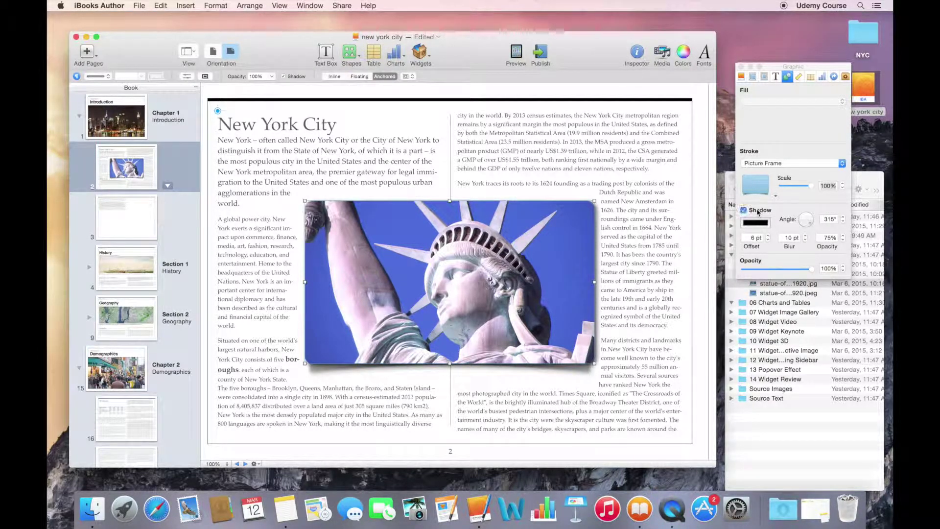